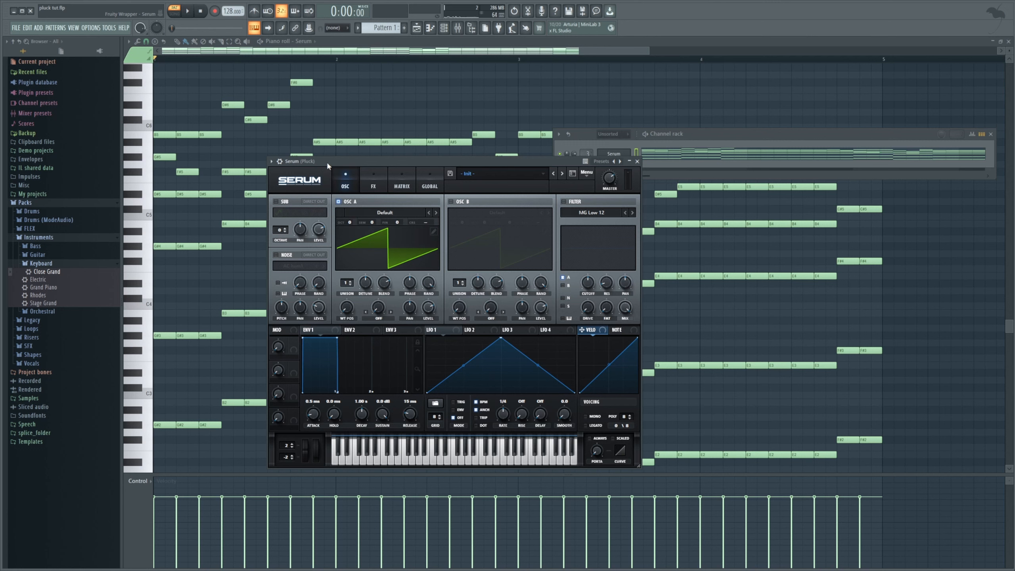
Step: Hide the Serum window and play the chord pattern in the piano roll to audition the raw sound
click(331, 72)
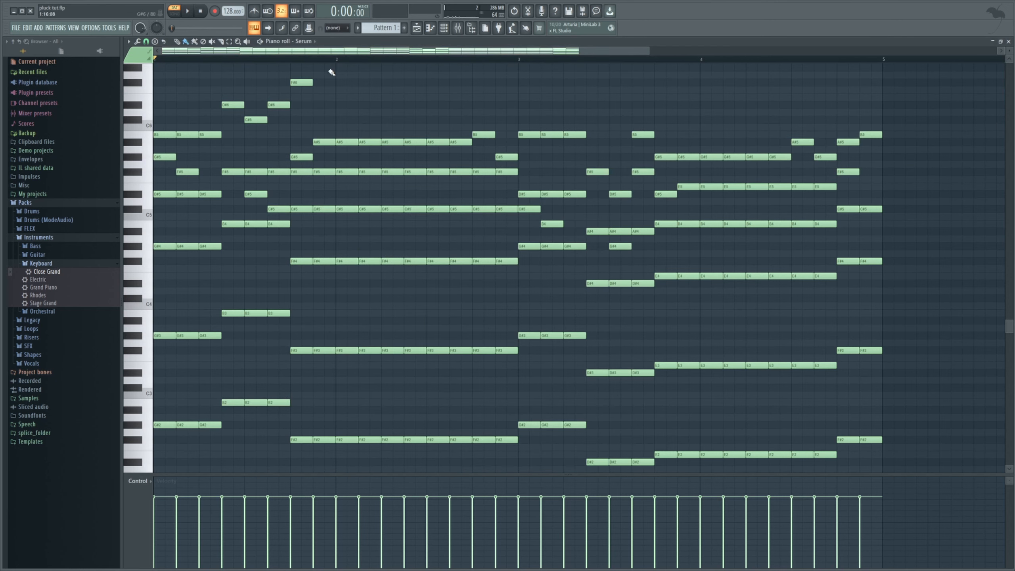
drag(651, 53, 649, 103)
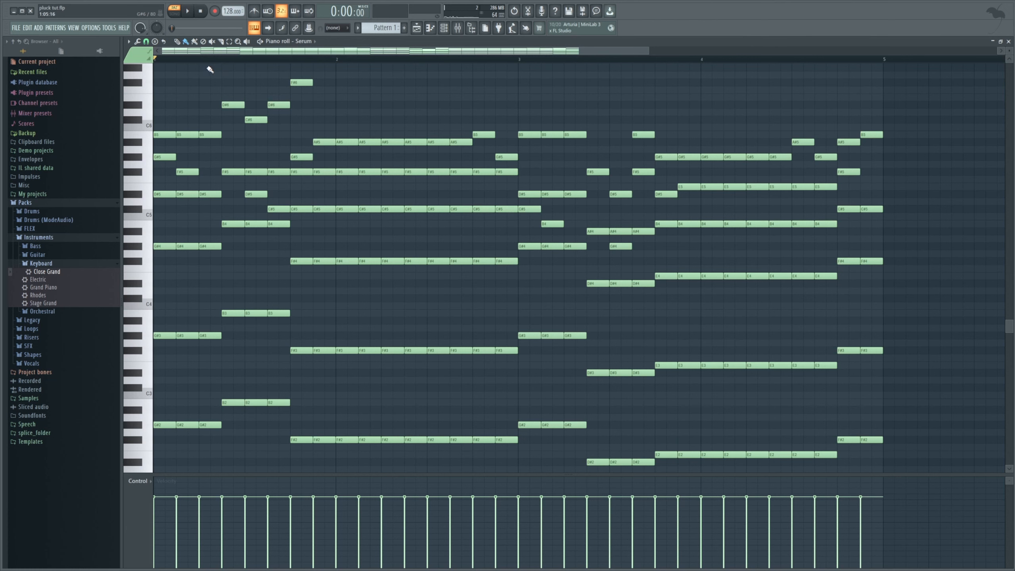
key(space)
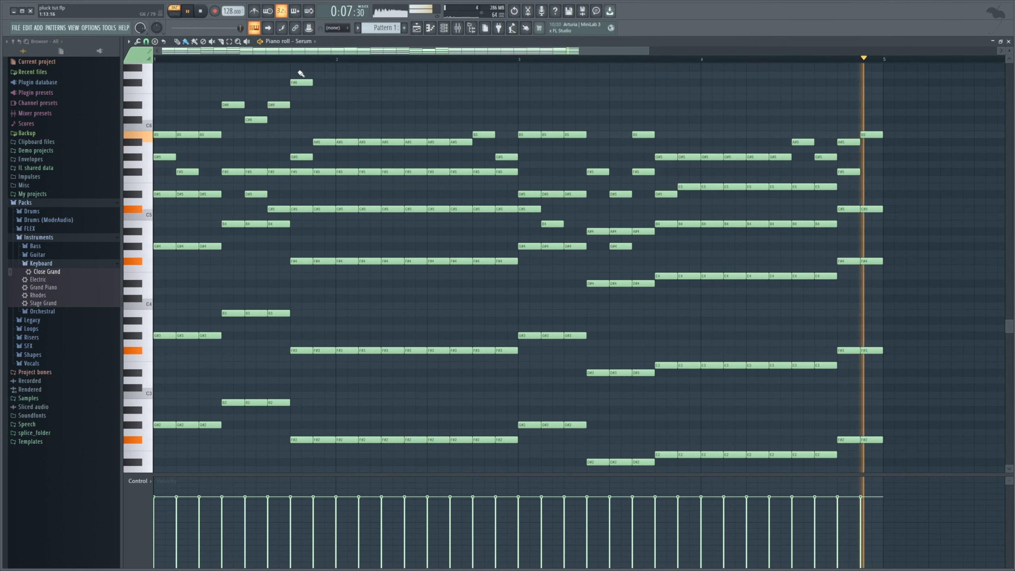
key(space)
Step: Reopen Serum from the channel rack and give envelope 1 a 342 ms decay with sustain fully down
click(443, 28)
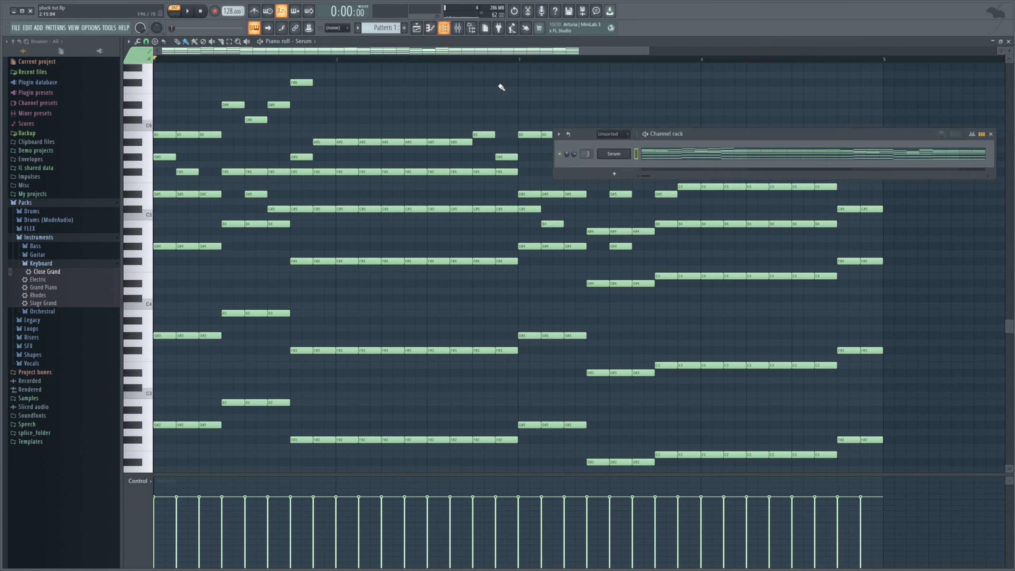
click(606, 160)
drag(364, 161, 496, 178)
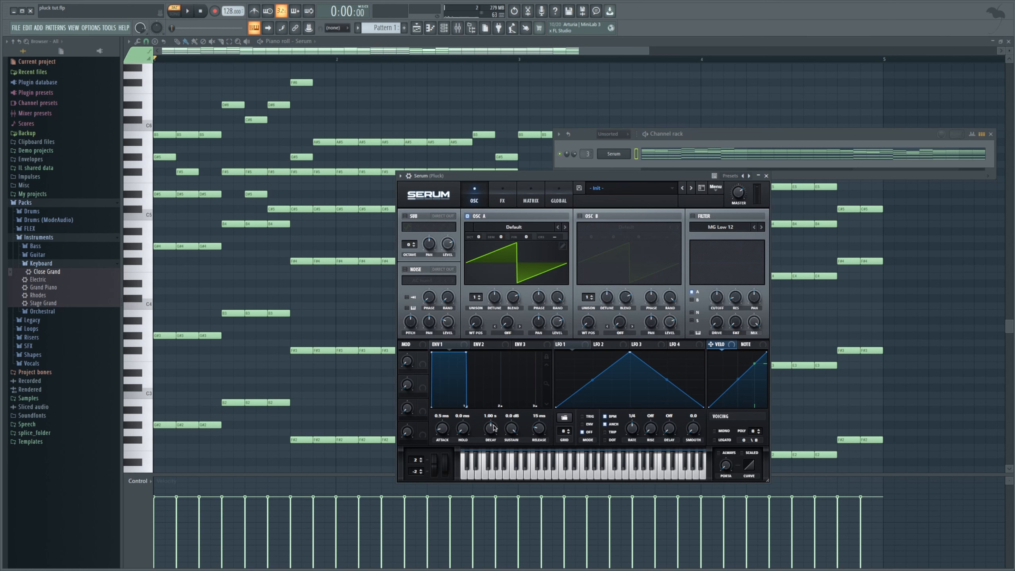
mouse_move(493, 428)
mouse_down()
mouse_move(514, 451)
mouse_move(496, 434)
mouse_up()
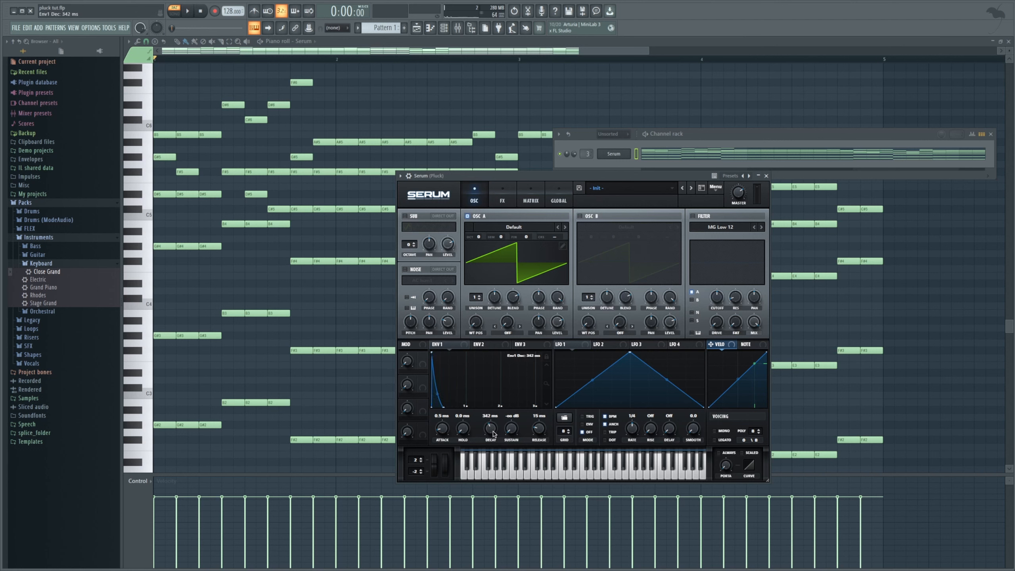
Step: Increase oscillator A's unison voices while playing the pattern
key(space)
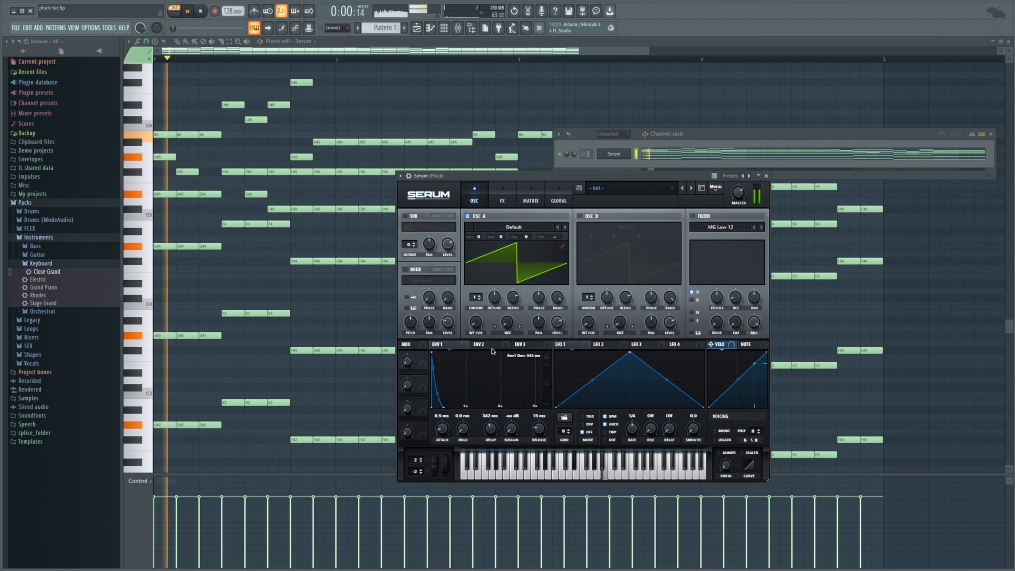
drag(475, 299, 485, 312)
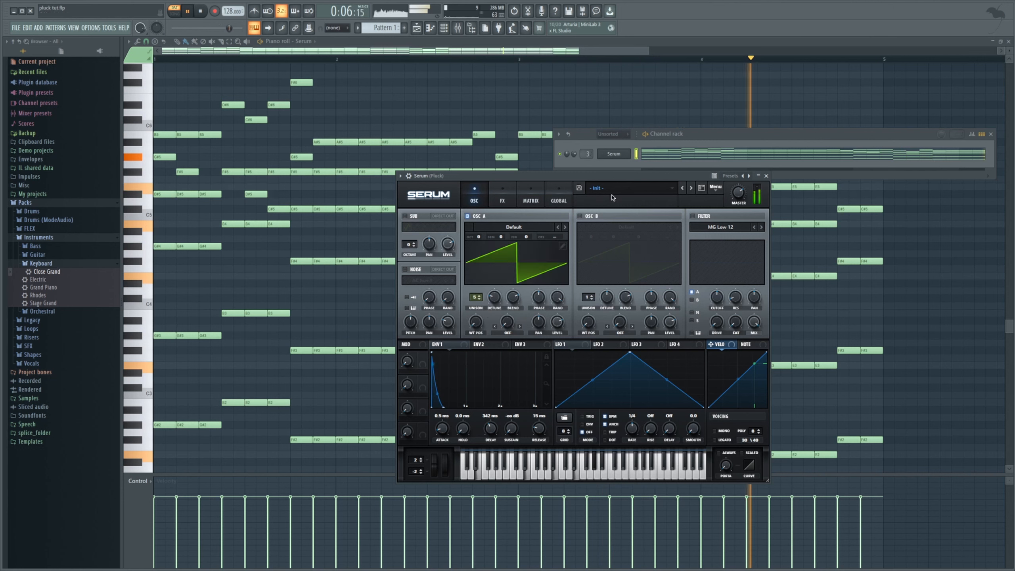
key(space)
Step: Enable Serum's filter and modulate its cutoff with LFO 1, reshaped into a falling ramp
click(693, 216)
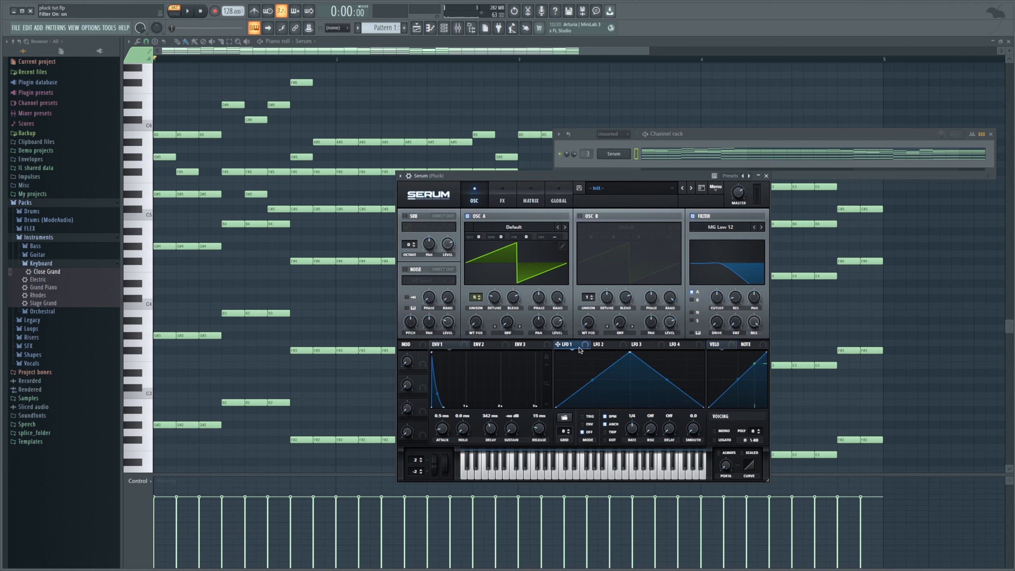
drag(718, 297, 580, 348)
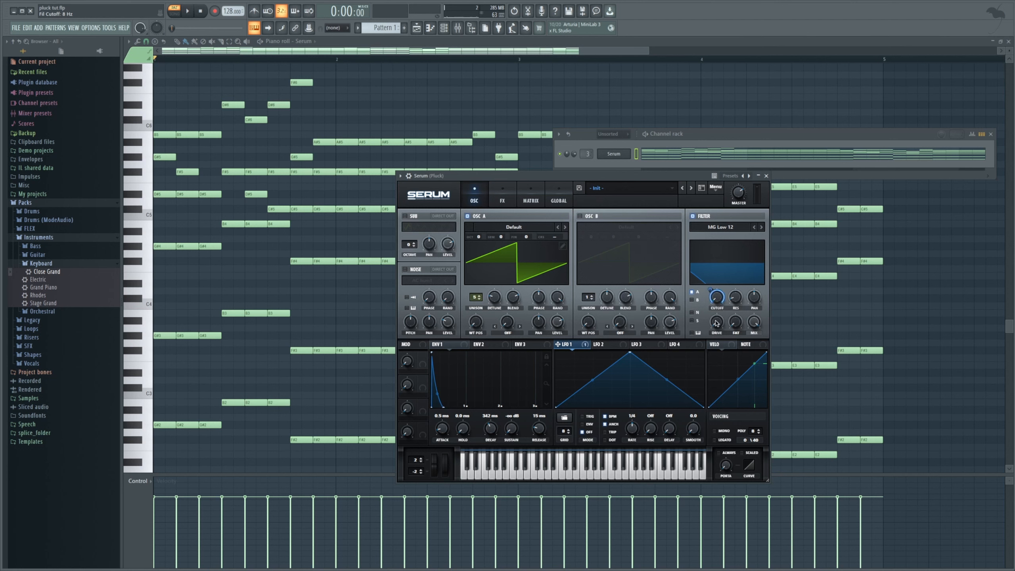
drag(631, 353, 555, 308)
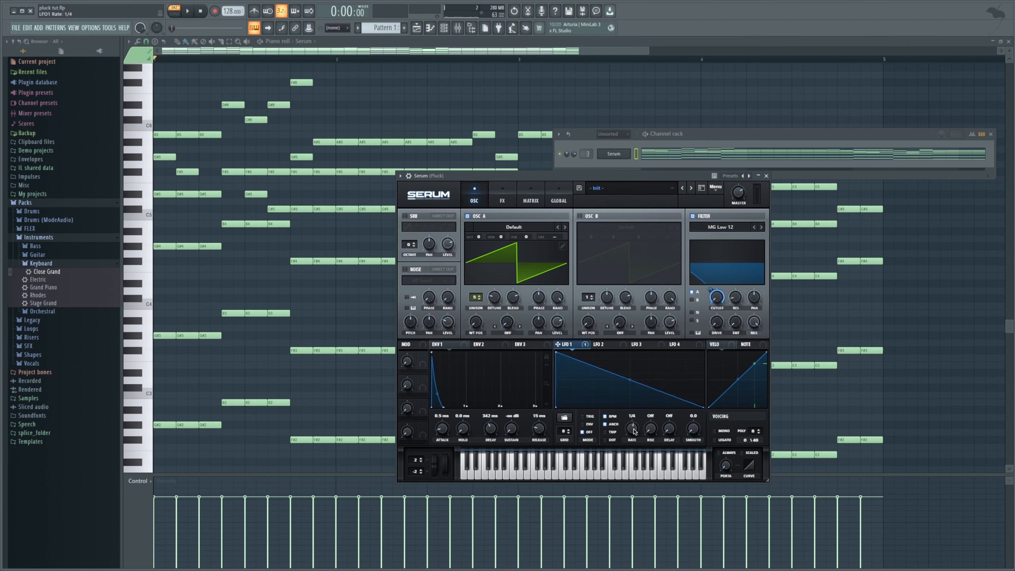
Step: Set LFO 1's rate to 1/8 and use an MG Low 18 filter with its cutoff at 122 Hz, checking it during playback
mouse_move(718, 302)
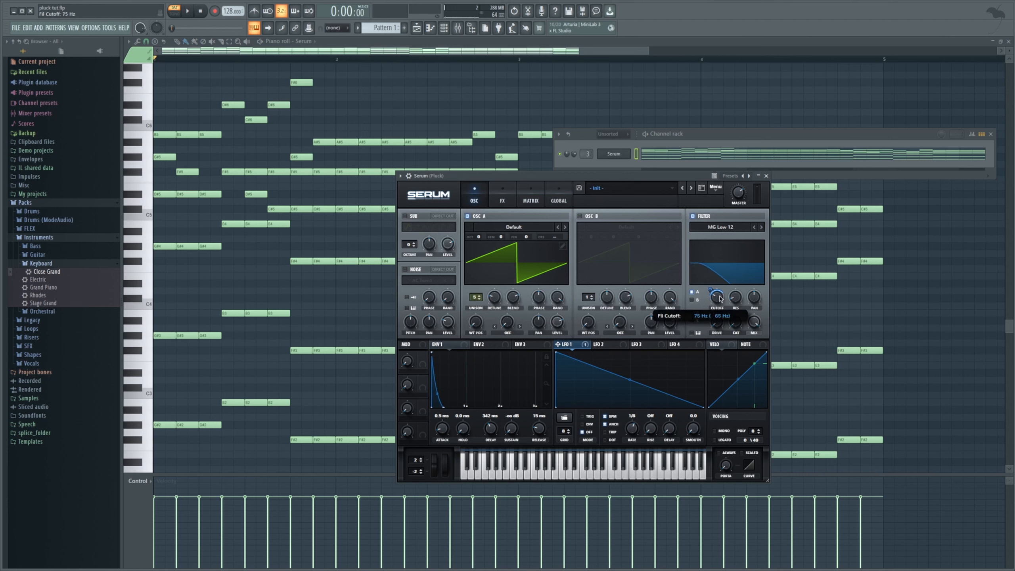
scroll(719, 301, up, 2)
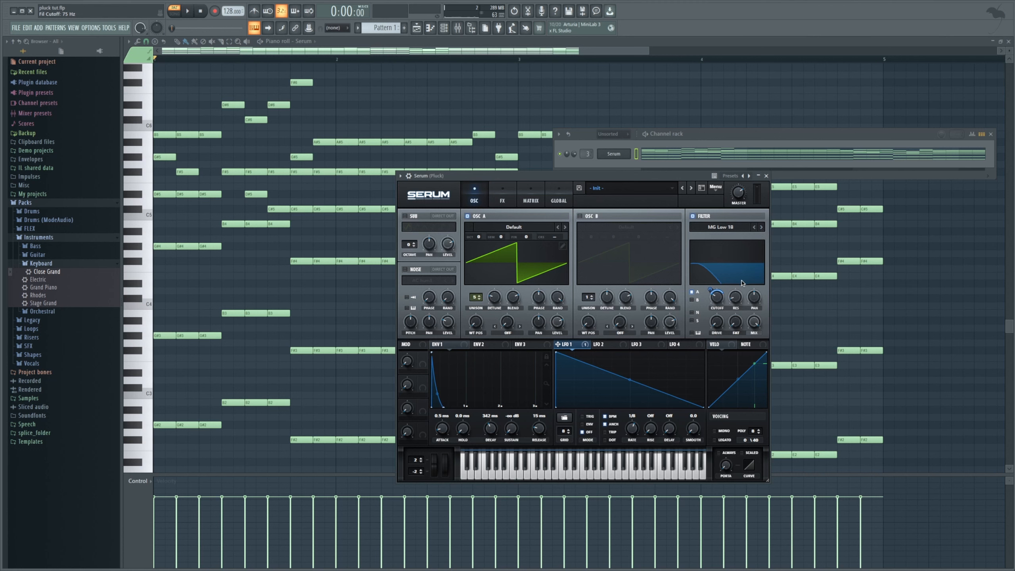
key(space)
scroll(716, 300, up, 1)
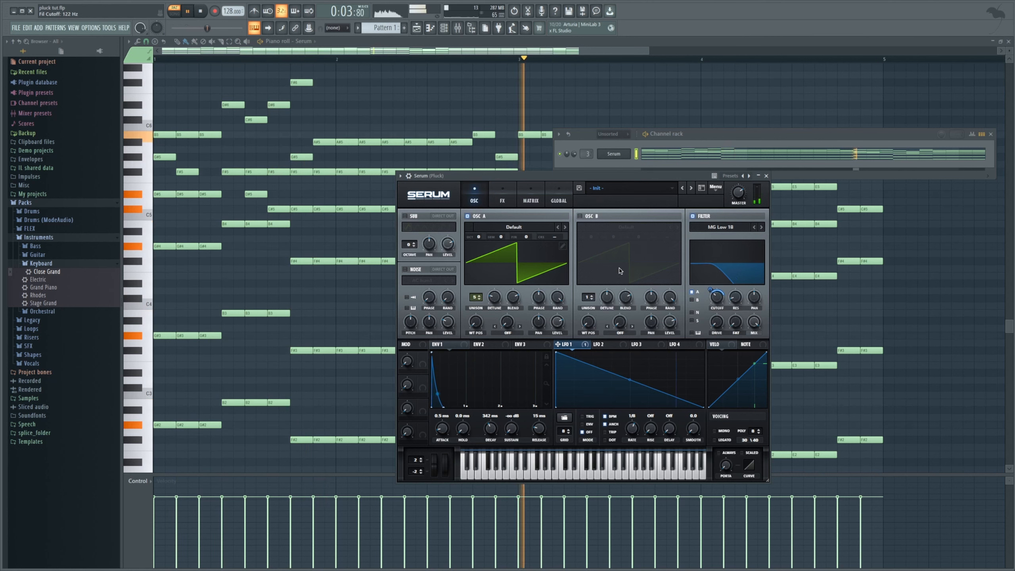
Step: Show the mixer, bring Serum back in front of it and stop playback
click(462, 33)
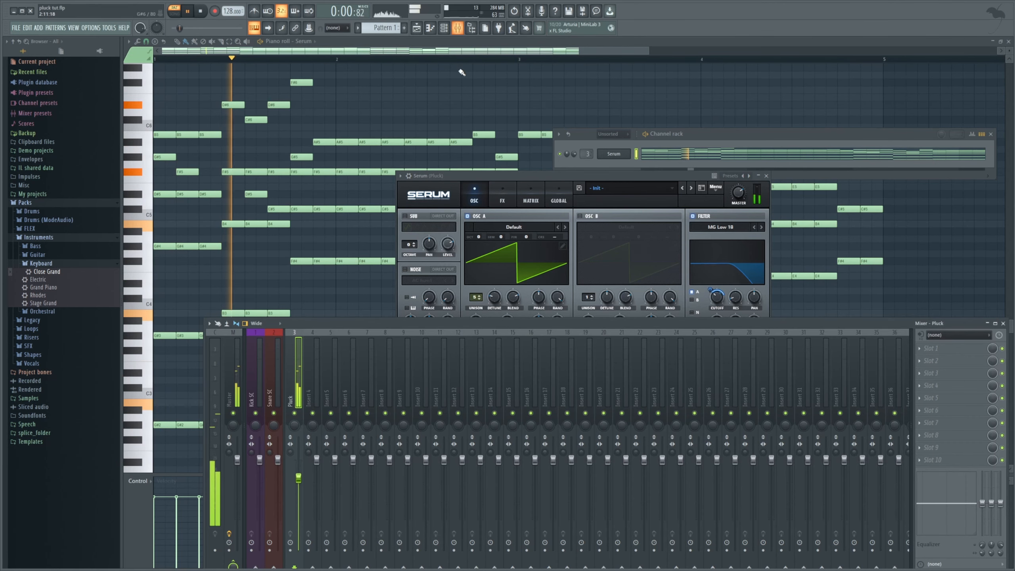
click(500, 180)
key(space)
Step: Enable the chorus in Serum's effects and set its mix to 39% while the pattern plays
click(502, 200)
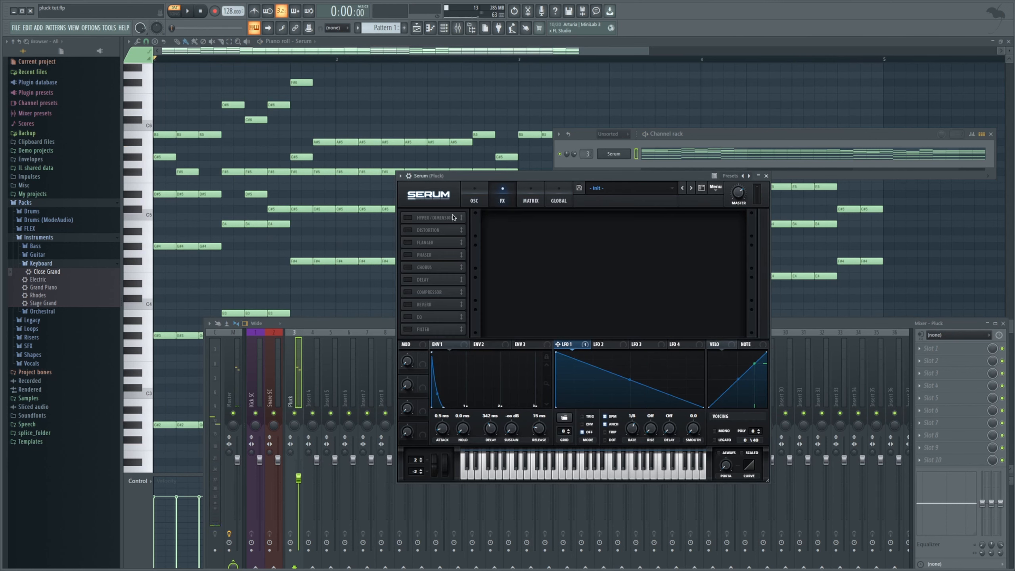
click(407, 267)
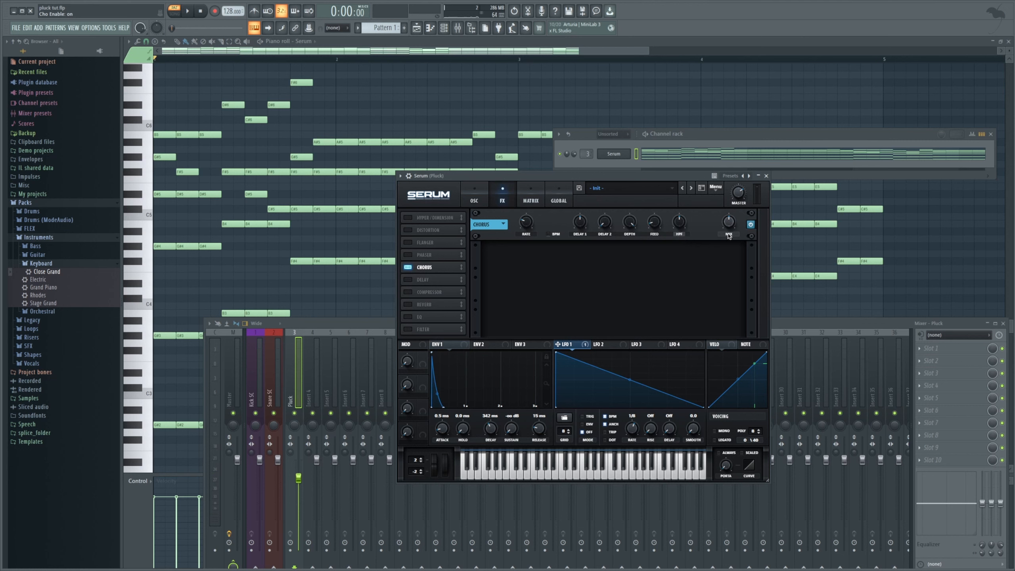
mouse_move(726, 228)
key(space)
drag(719, 233, 691, 241)
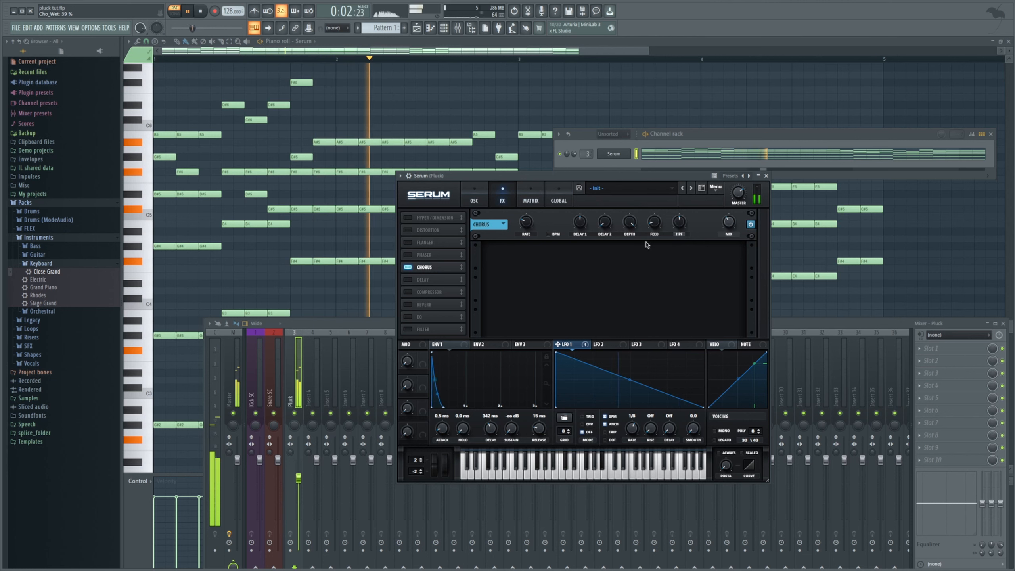
Step: Enable Serum's hall reverb, reduce its size to 8% and adjust decay and mix by ear during playback
click(408, 304)
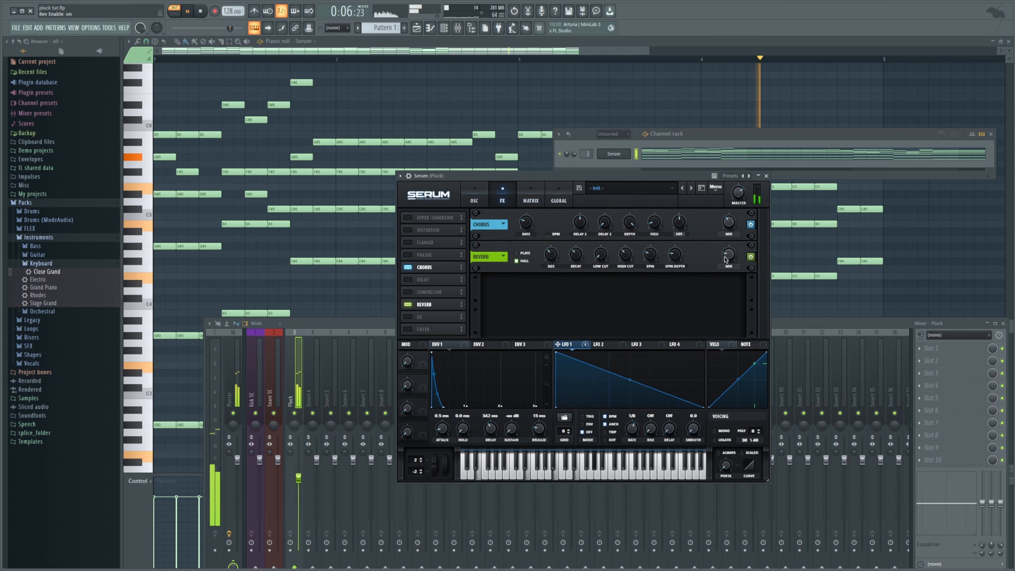
drag(728, 256, 728, 248)
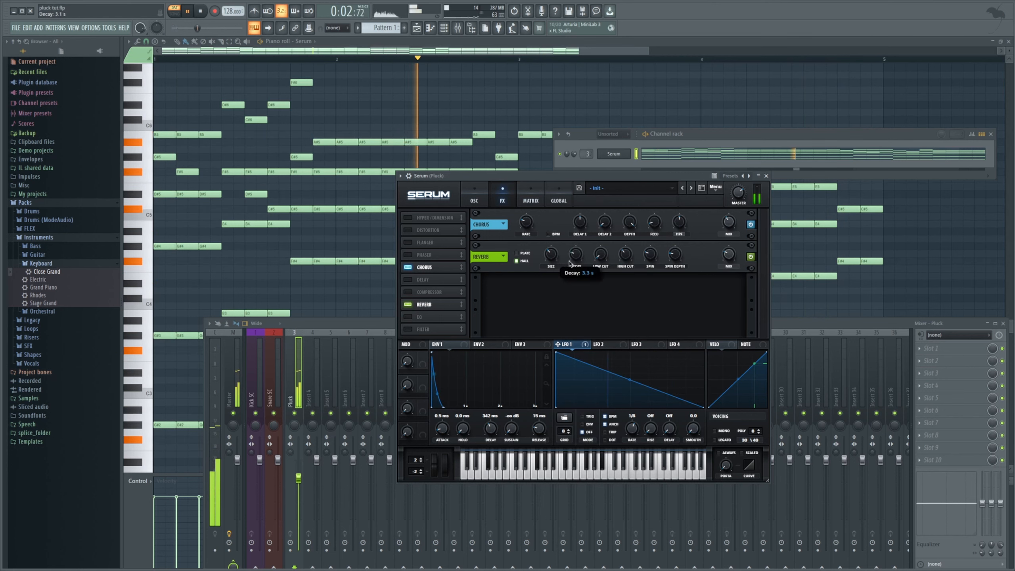
key(space)
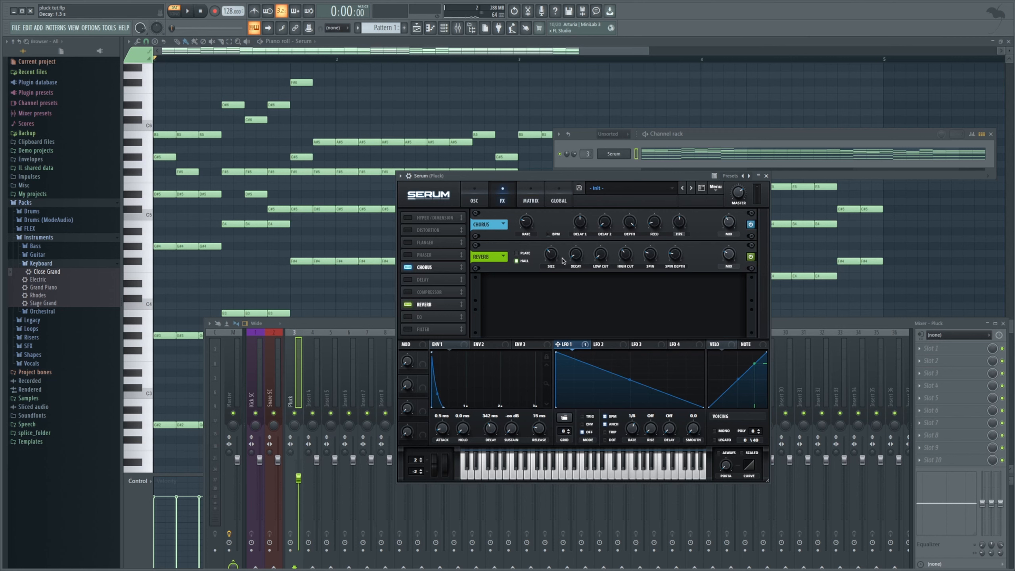
key(space)
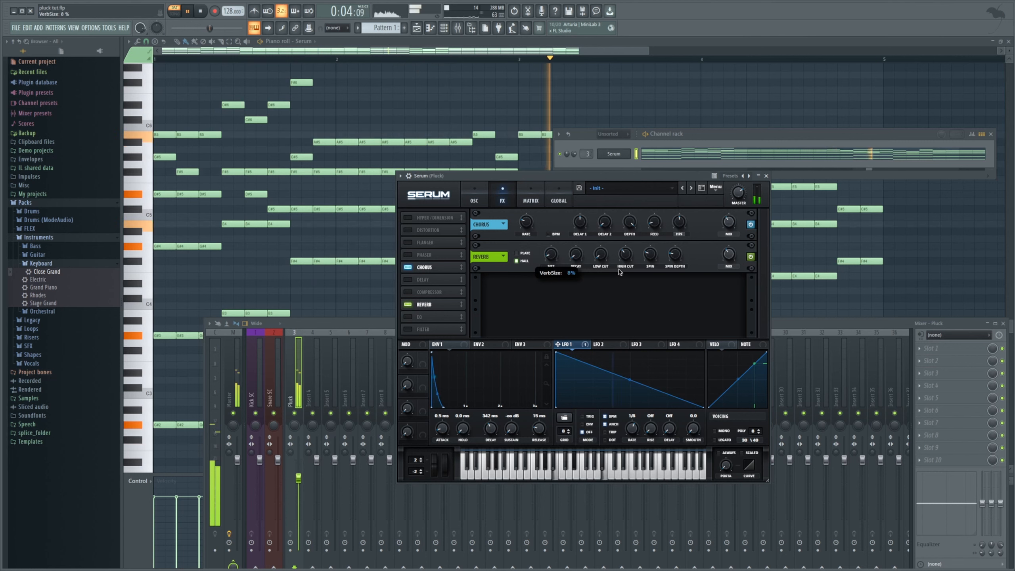
mouse_move(730, 252)
drag(729, 252, 721, 267)
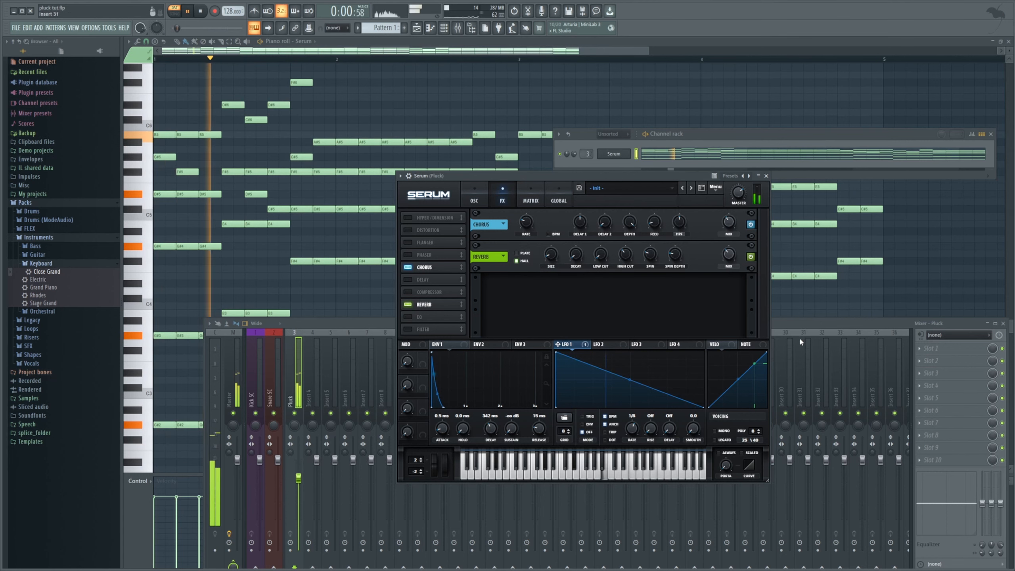
click(793, 323)
key(space)
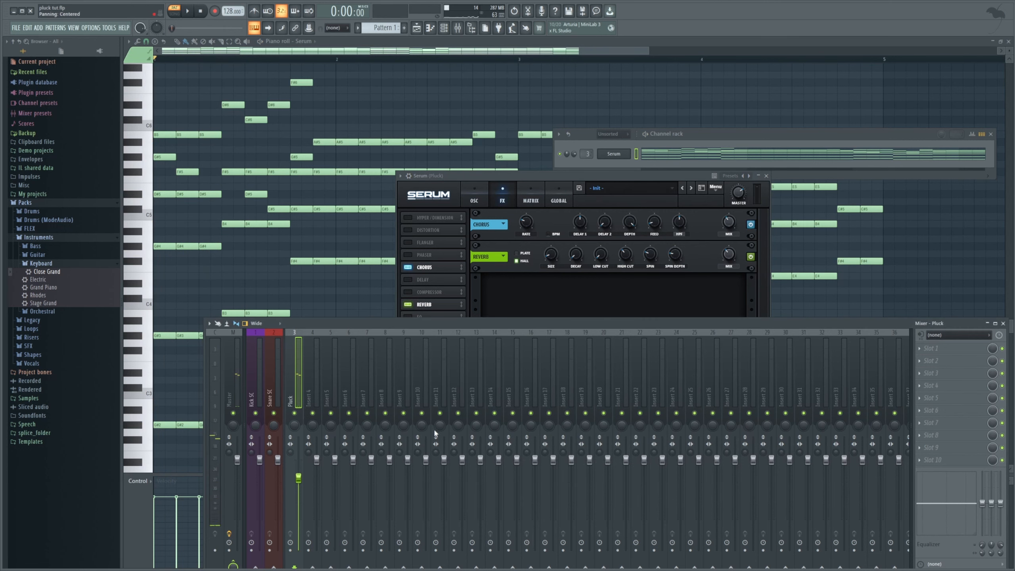
click(555, 179)
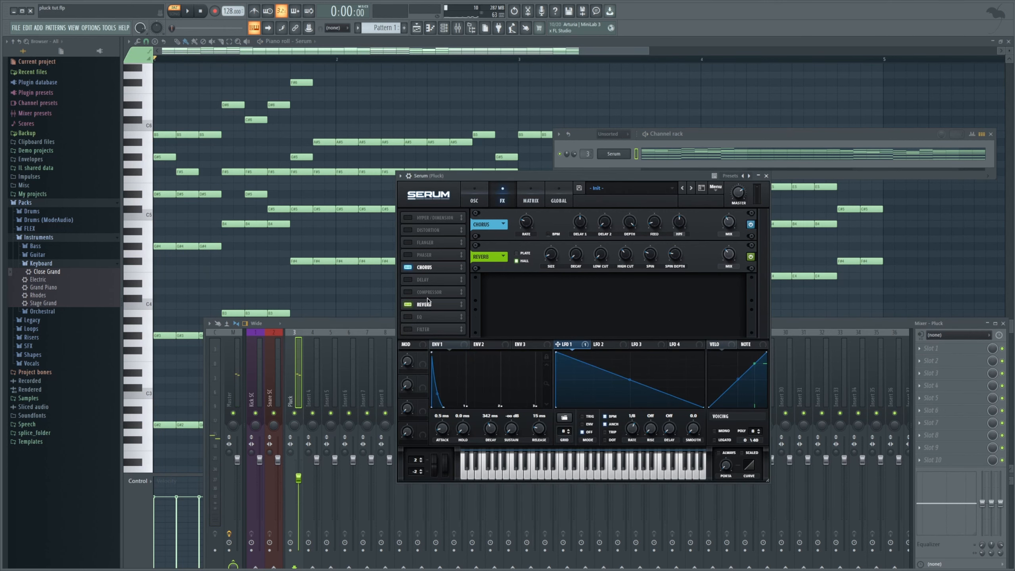
click(295, 391)
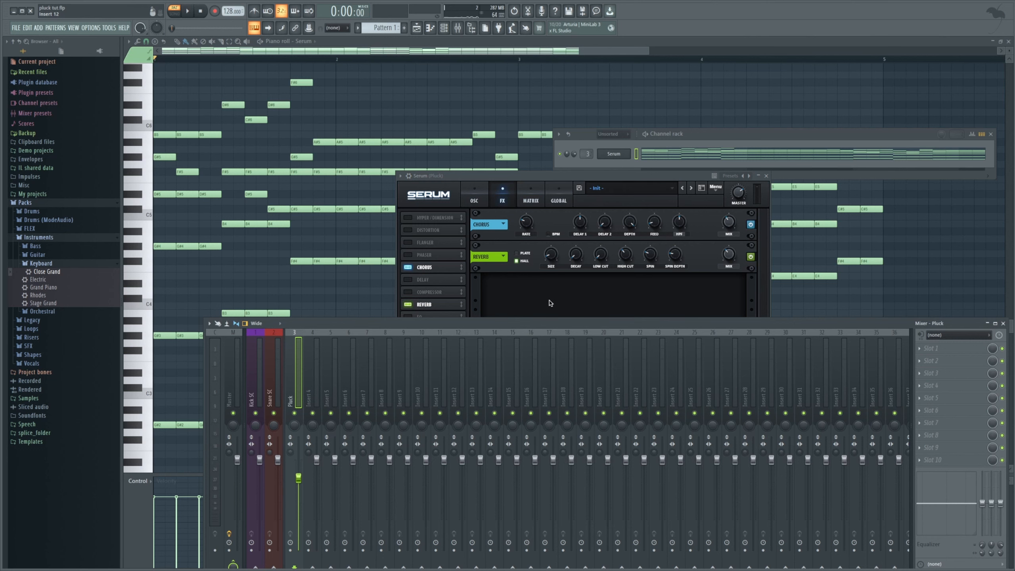
click(516, 307)
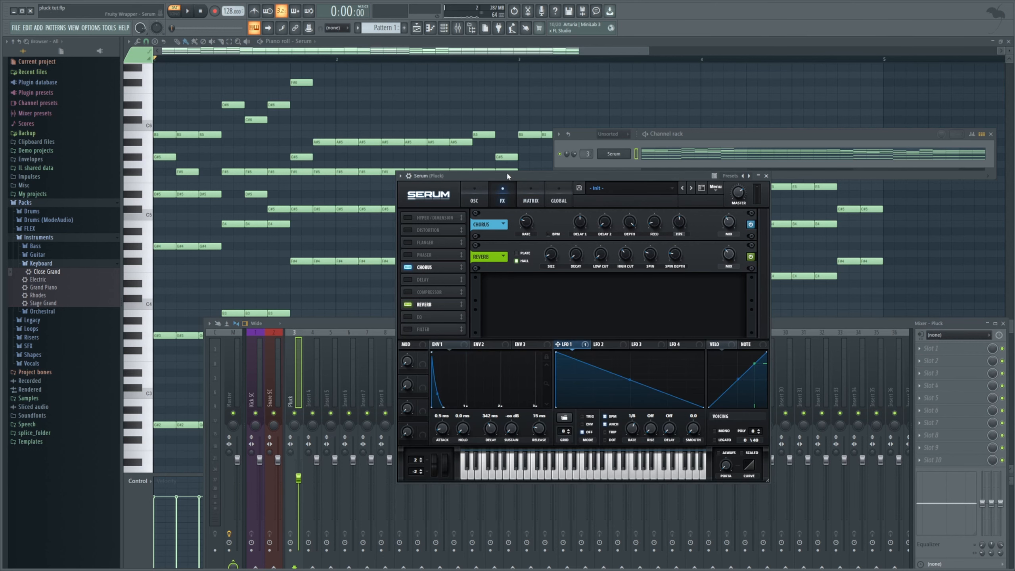
Step: Load Gain Reduction in the first effect slot of the Pluck mixer track and adjust its Slay amount
drag(506, 174, 479, 167)
click(947, 349)
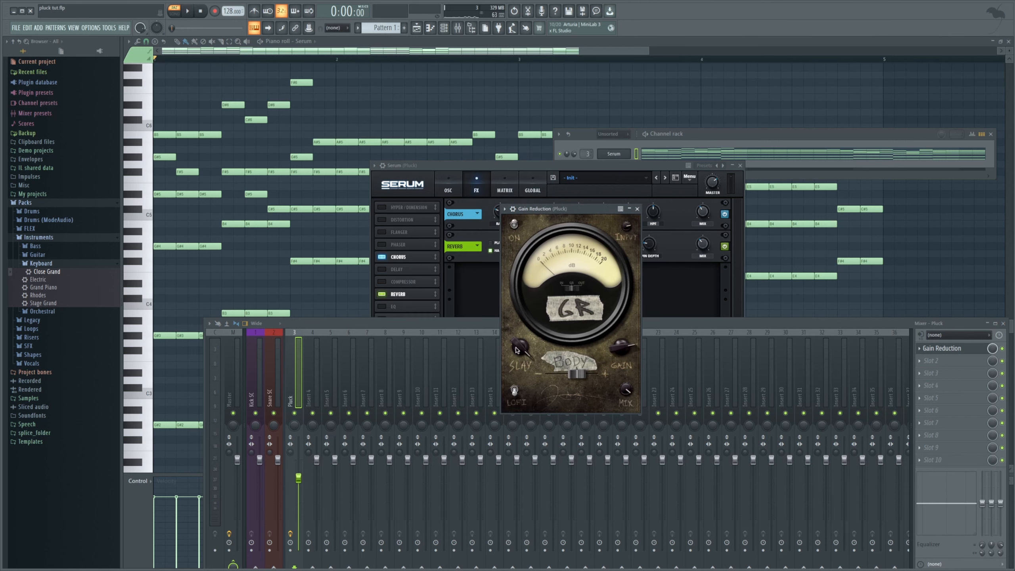
drag(515, 350, 522, 355)
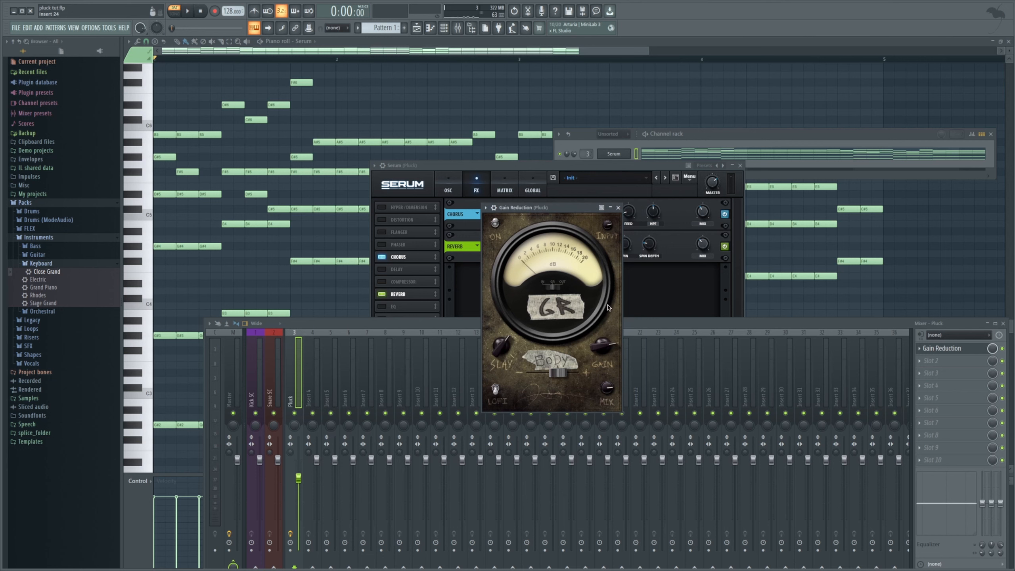
drag(511, 213, 479, 318)
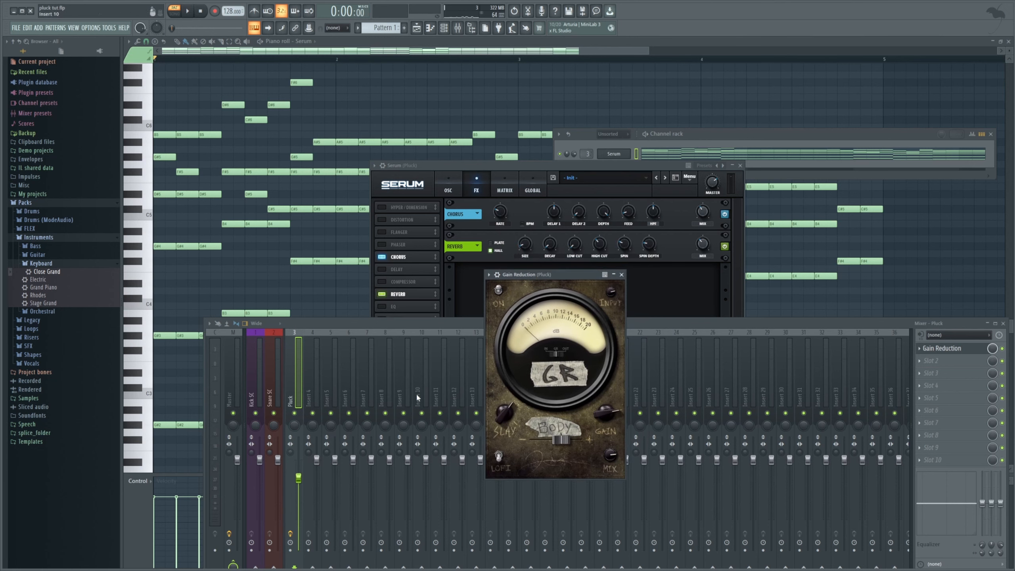
Step: While auditioning the pattern, set Gain Reduction's mix to 76% and the Pluck track's volume to about -4.1 dB
key(space)
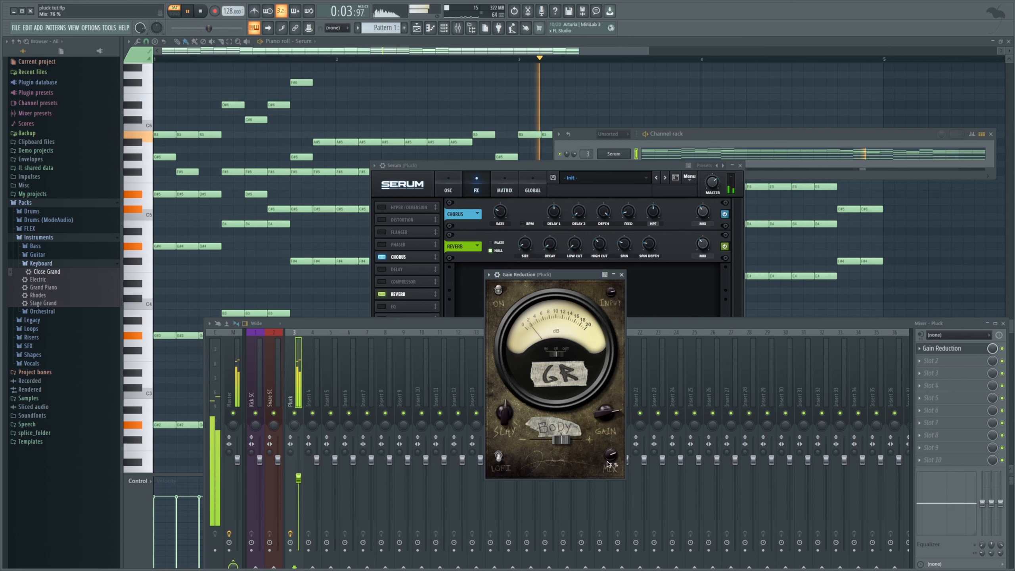
click(298, 476)
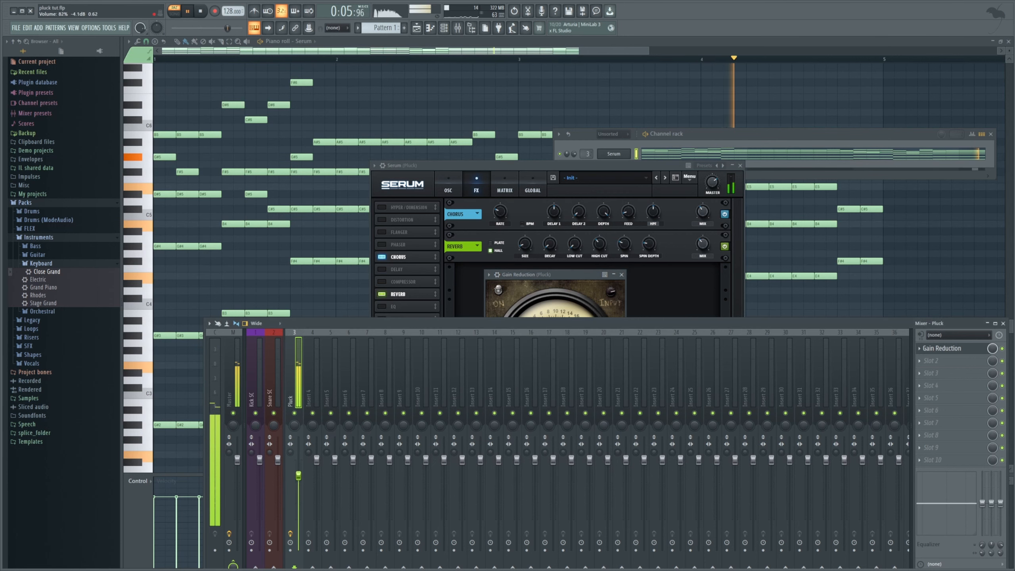
key(space)
Step: Add Fruity Compressor in the Pluck track's second slot with threshold -32.2 dB, ratio 7.2:1 and gain 22.1 dB, checking it during playback
drag(890, 324, 853, 329)
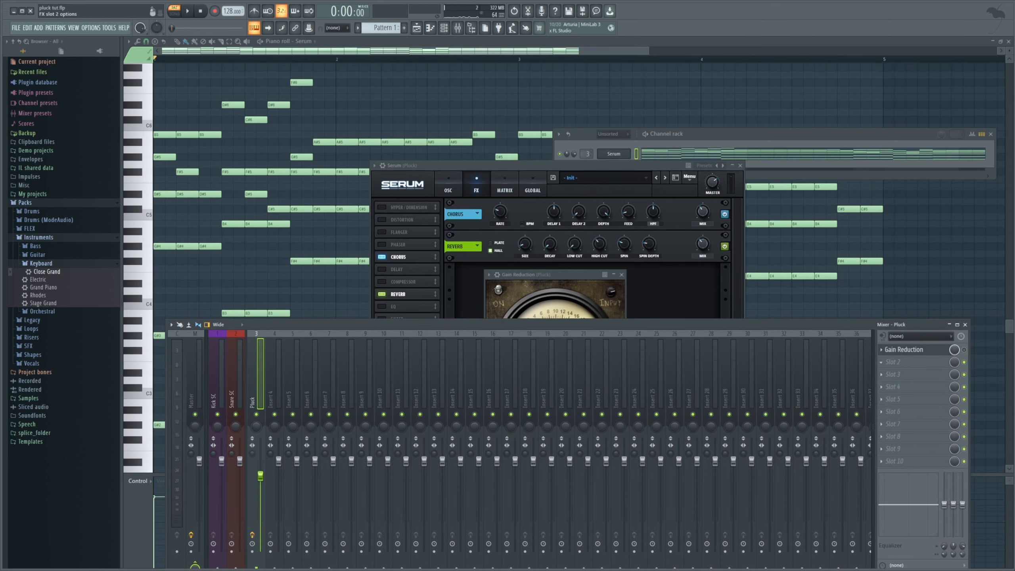
drag(260, 93, 655, 275)
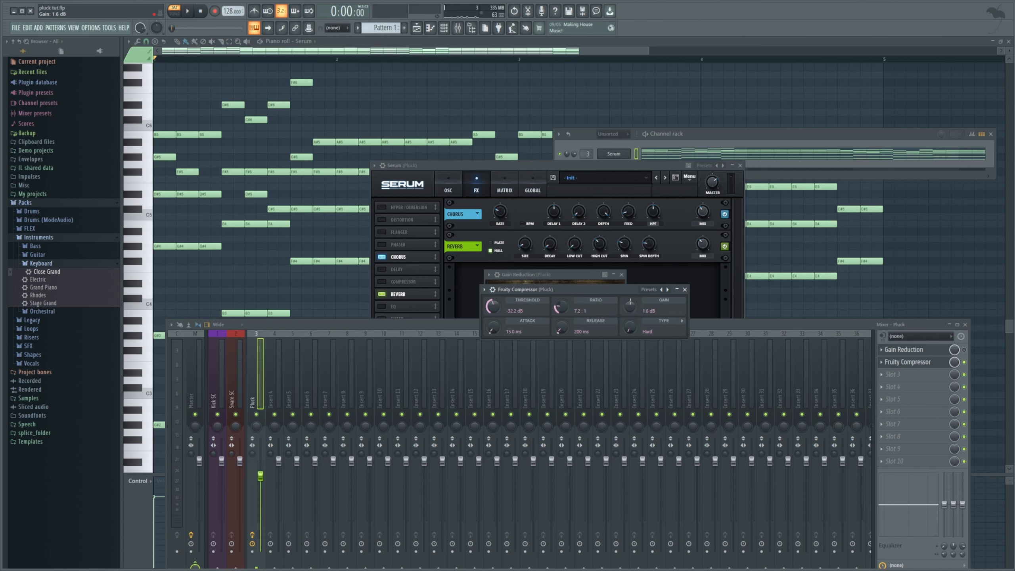
key(space)
drag(629, 306, 630, 286)
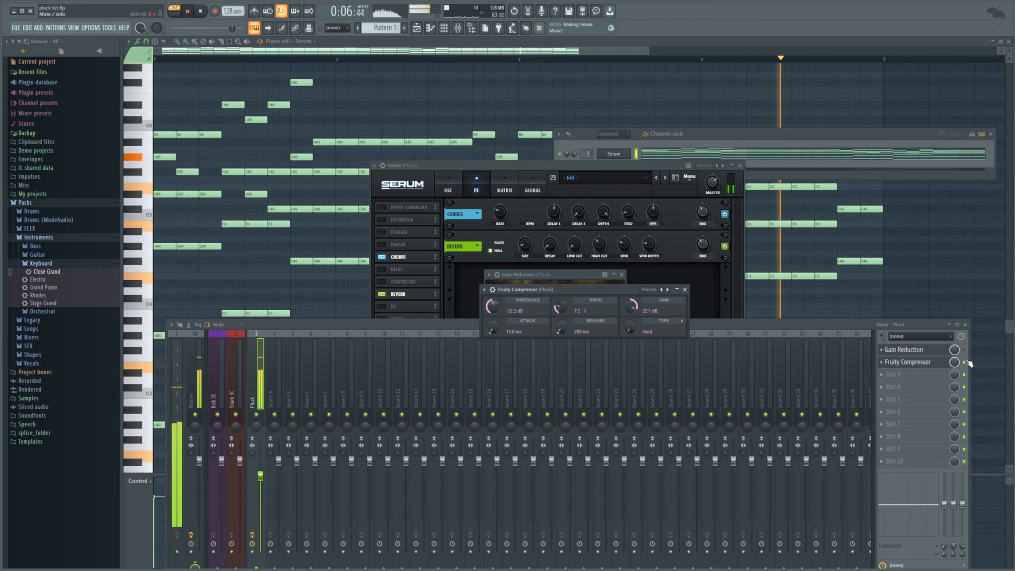
Step: Bypass Fruity Compressor on the Pluck track and set Gain Reduction's Slay to 47.5% while listening
click(964, 363)
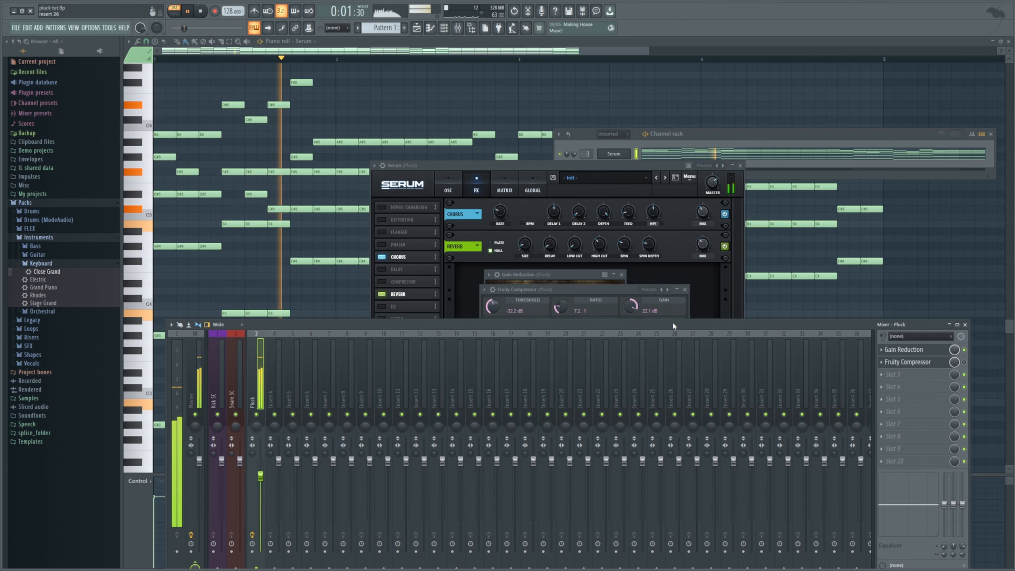
click(924, 351)
click(923, 352)
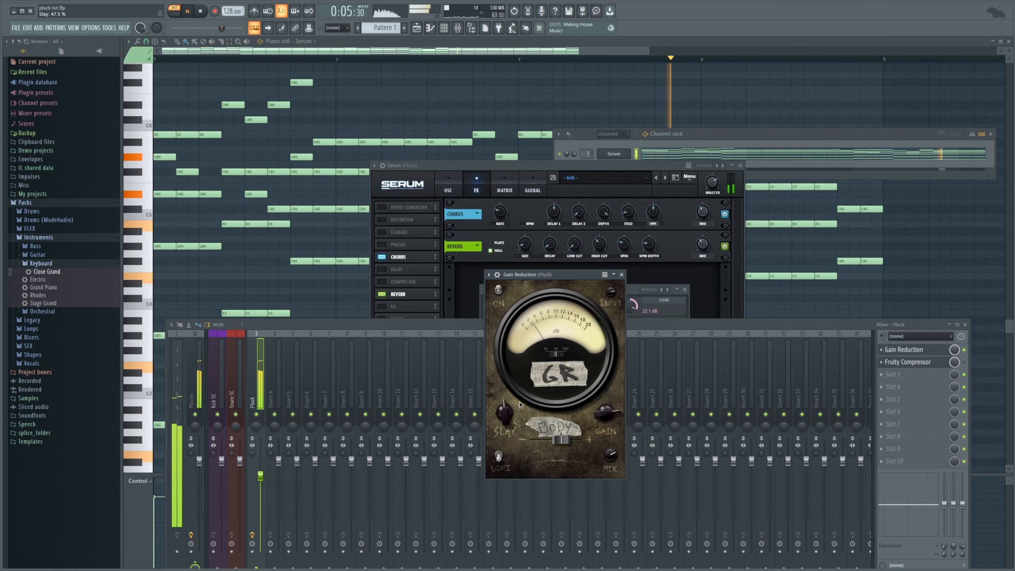
key(space)
Step: Load kHs Delay in the Pluck track's third slot with ping-pong on and its time synced to 1/16
click(894, 377)
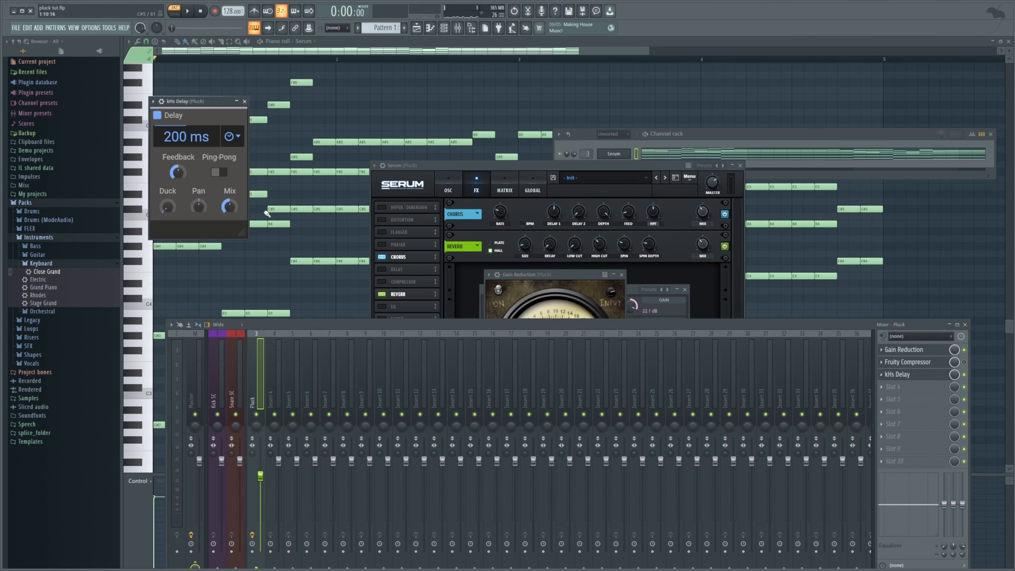
click(215, 172)
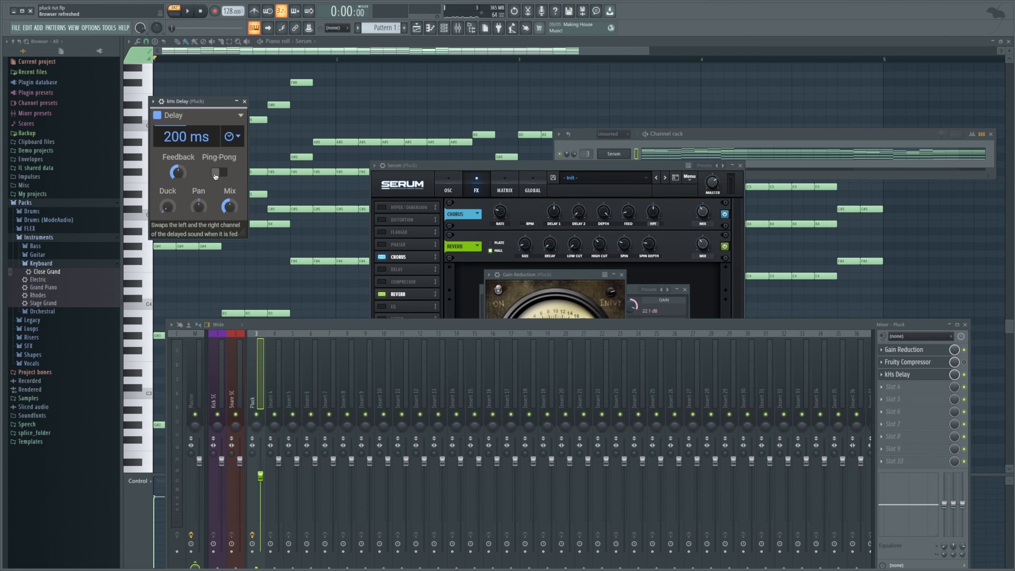
click(215, 173)
click(233, 136)
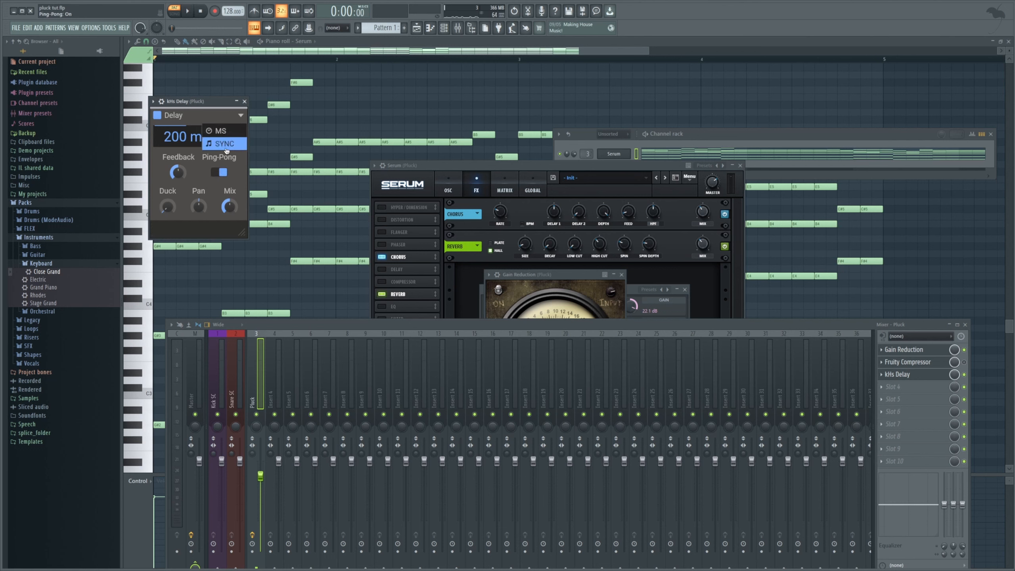
click(225, 144)
Step: During playback, lower the delay's mix to about 15% and pan the delayed sound to the right
key(space)
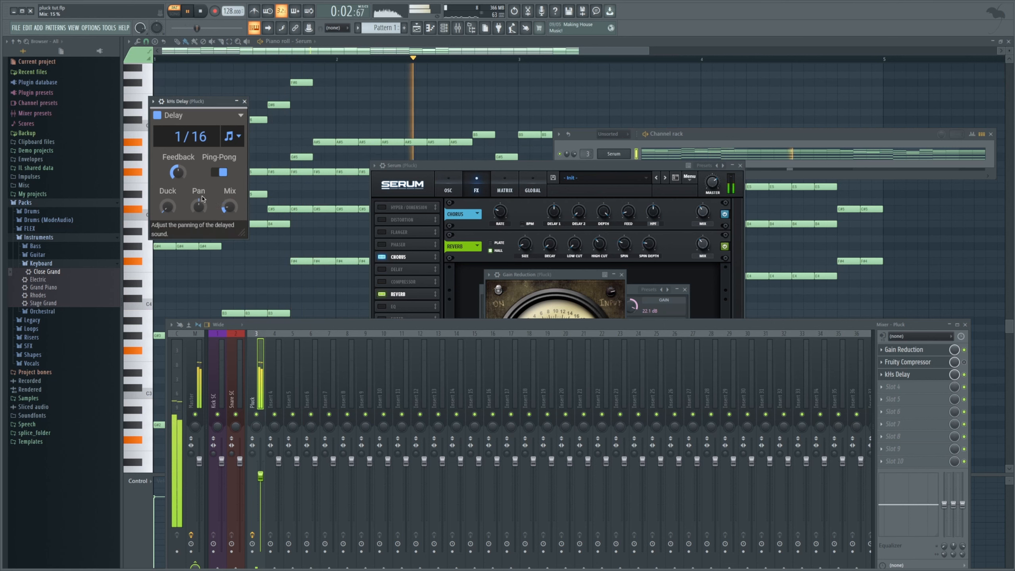
drag(199, 207, 199, 166)
drag(230, 206, 230, 218)
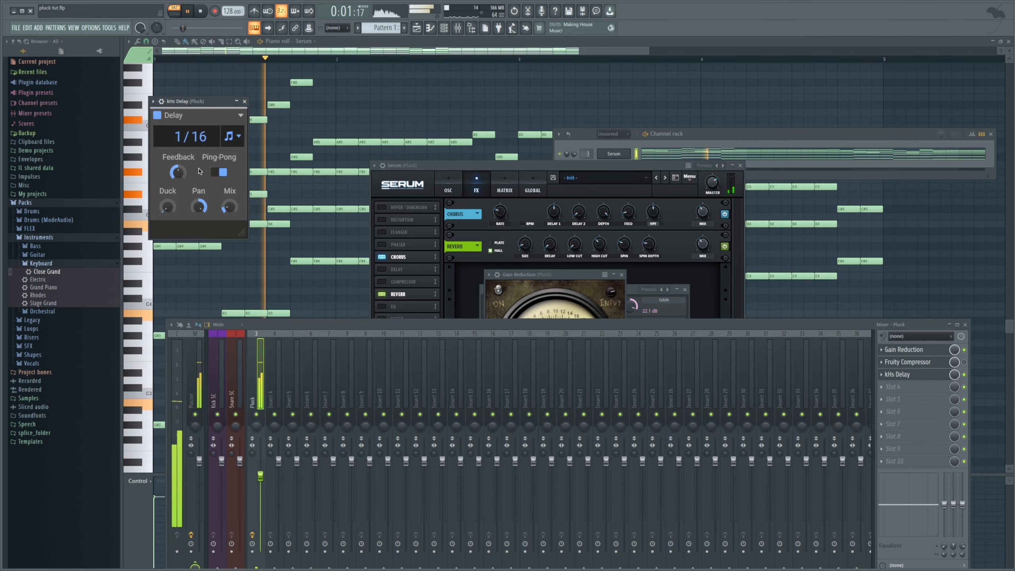
Step: Assign Serum's LFO 2 to the filter cutoff and reshape its triangle into a rising ramp
click(615, 154)
click(615, 153)
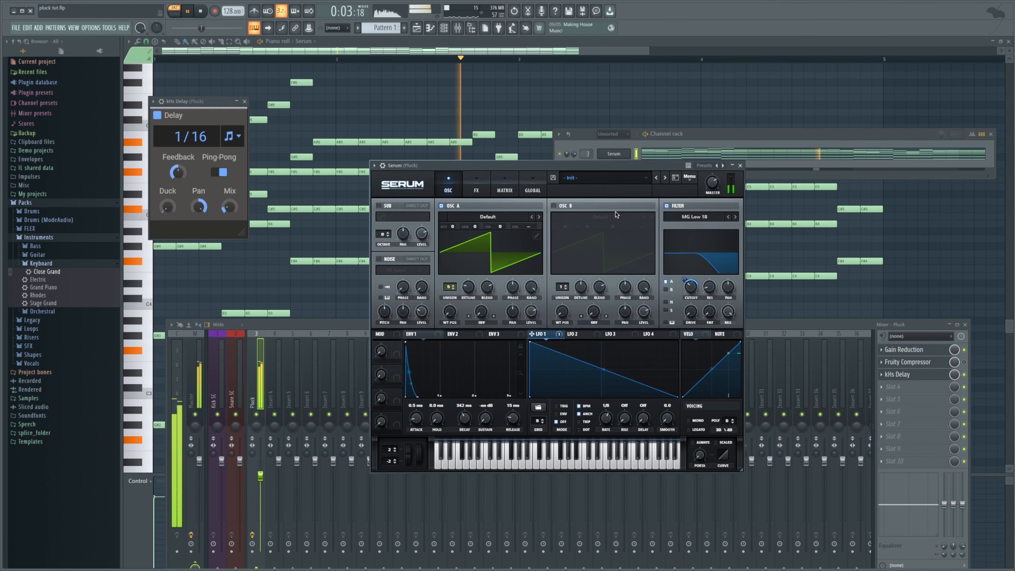
key(space)
click(577, 334)
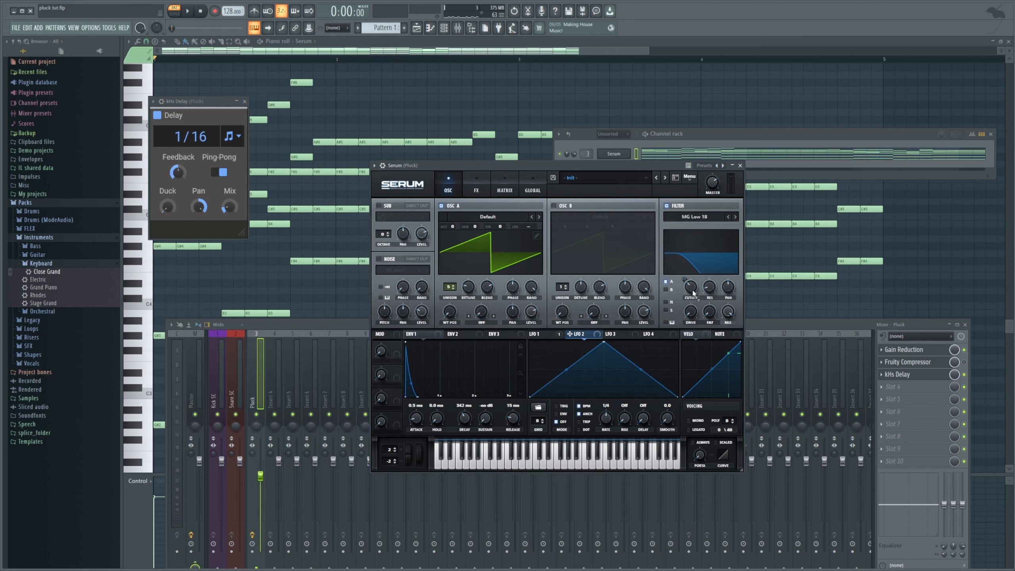
drag(691, 290, 691, 289)
drag(604, 348, 678, 342)
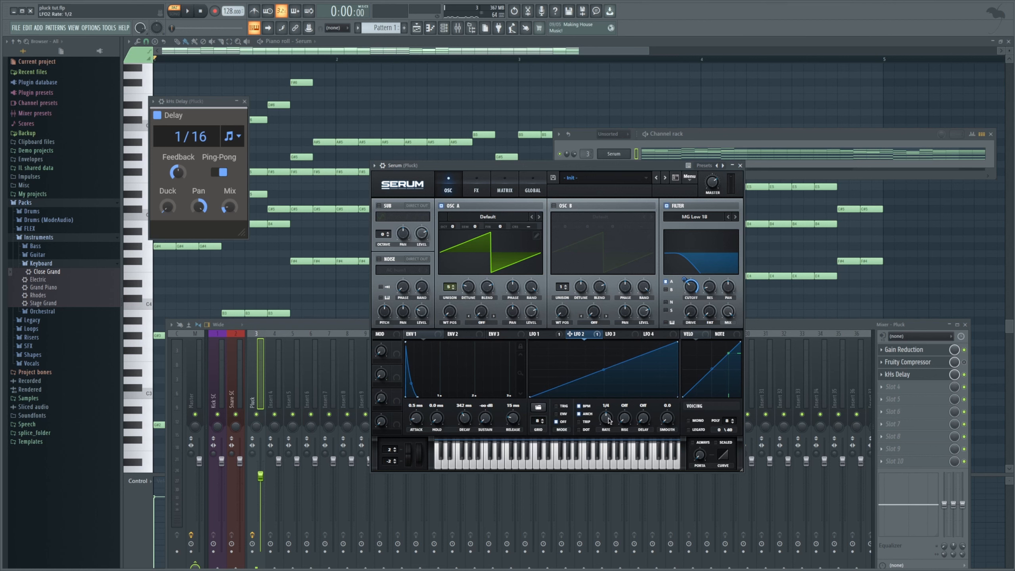
Step: Set LFO 2's rate to 4 bar and bend its ramp into a concave curve, checking it during playback
drag(606, 426, 605, 429)
drag(603, 370, 604, 378)
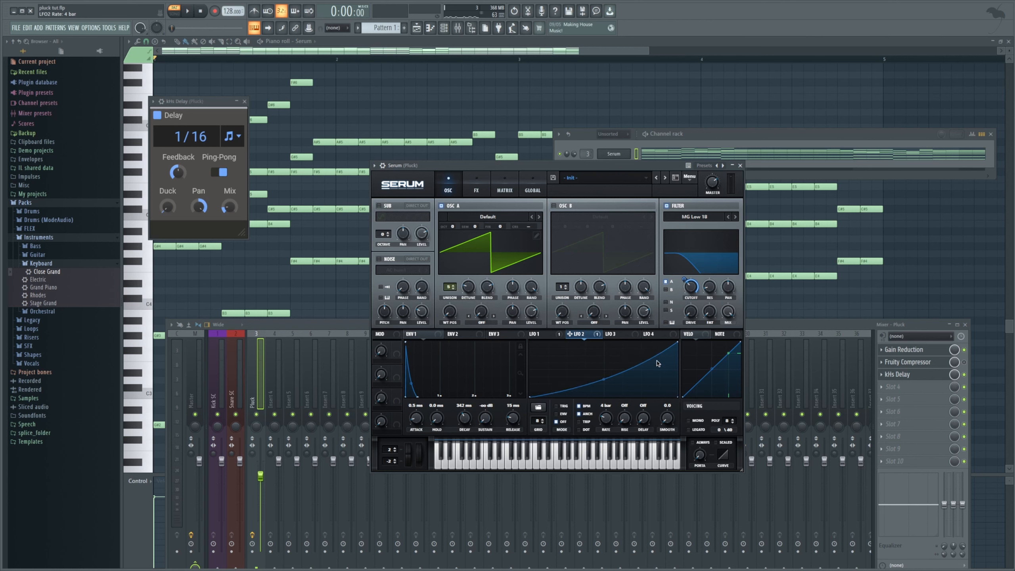
key(space)
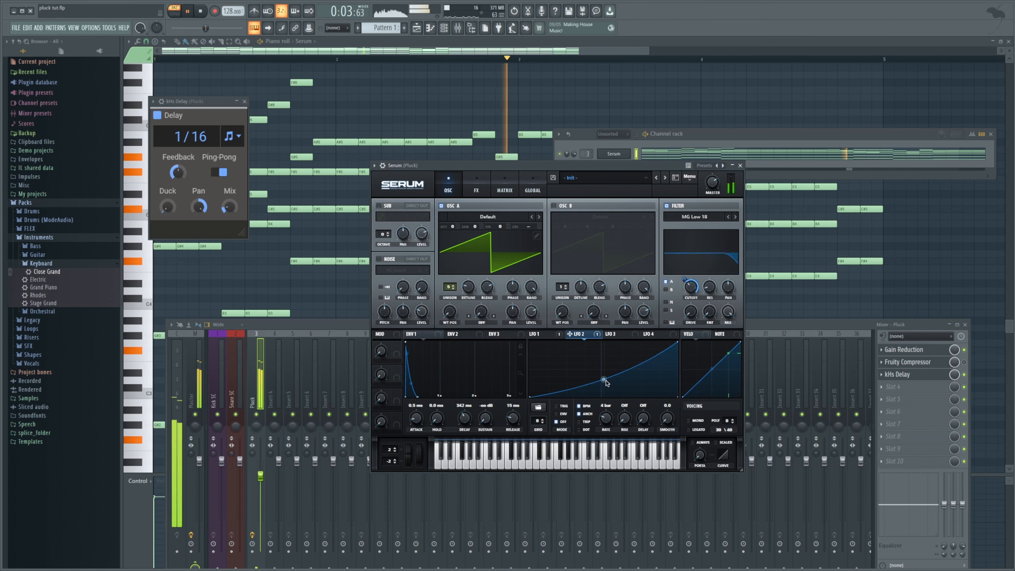
drag(604, 380, 604, 386)
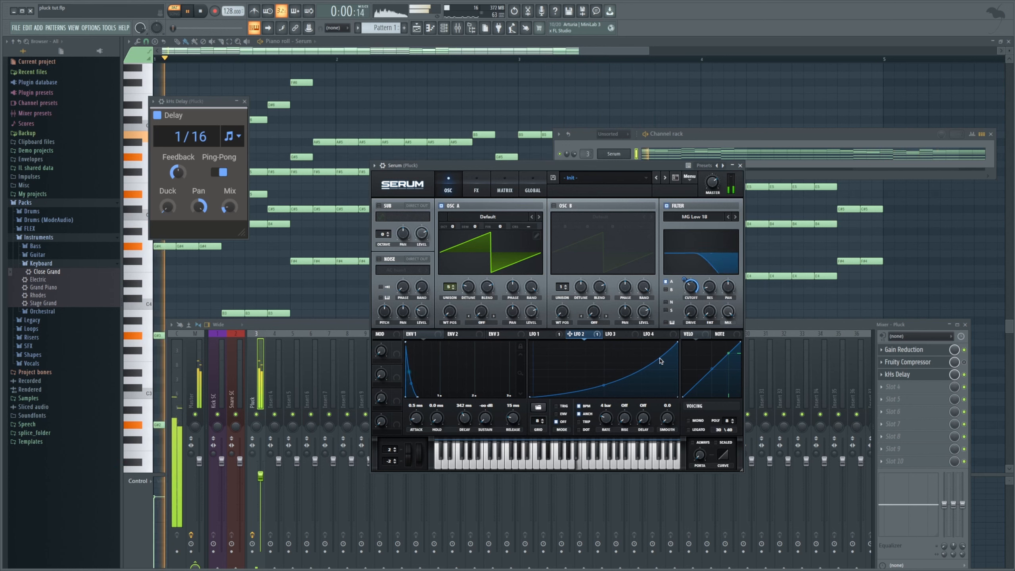
key(space)
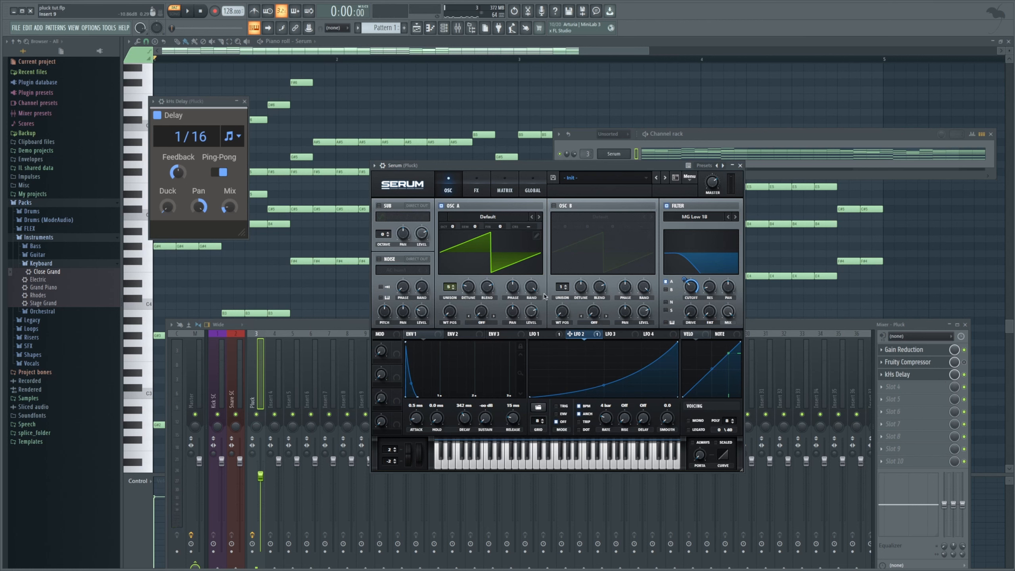
Step: Enable oscillator B, route it through the filter, raise it one octave and set its unison to 6 voices
click(568, 206)
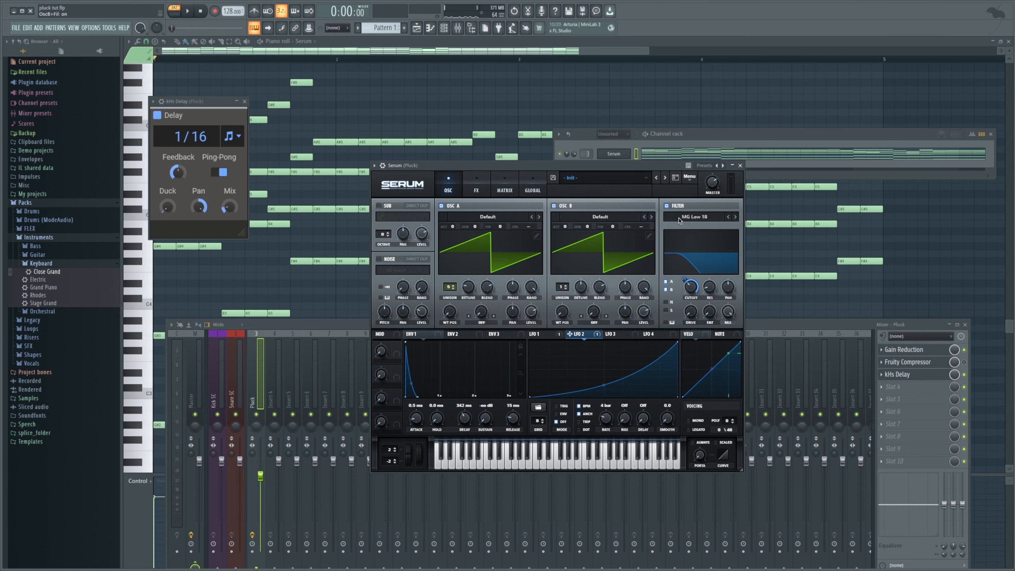
drag(568, 228, 572, 228)
drag(562, 286, 579, 267)
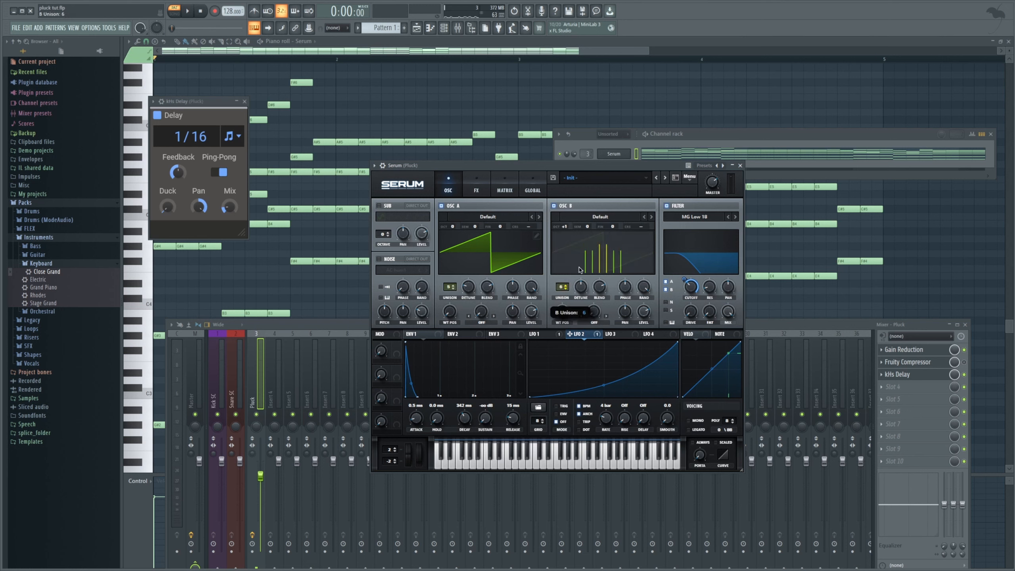
Step: Lower the fundamental in oscillator B's wavetable and set the oscillator's level to 44% during playback
click(649, 236)
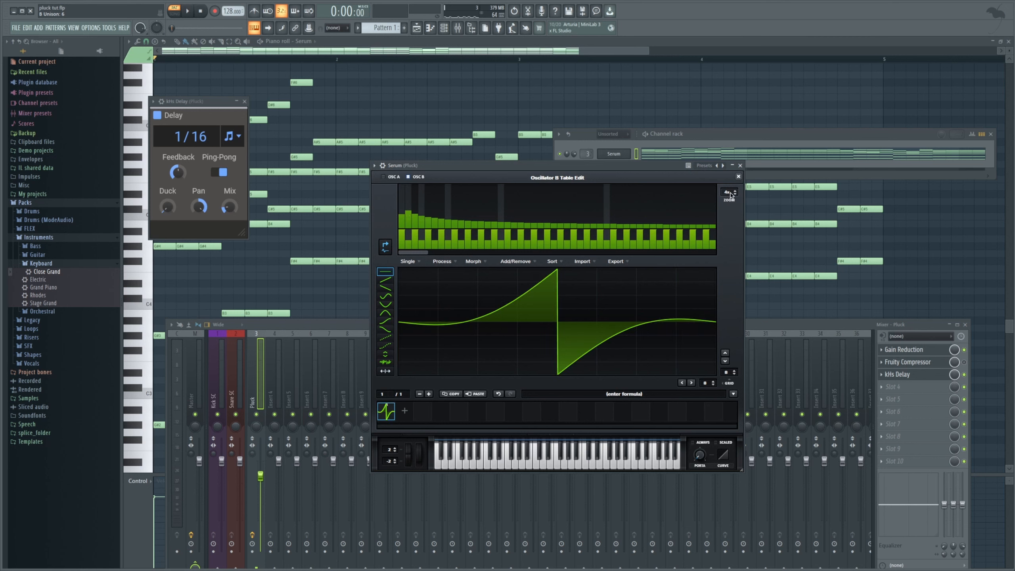
click(739, 177)
key(space)
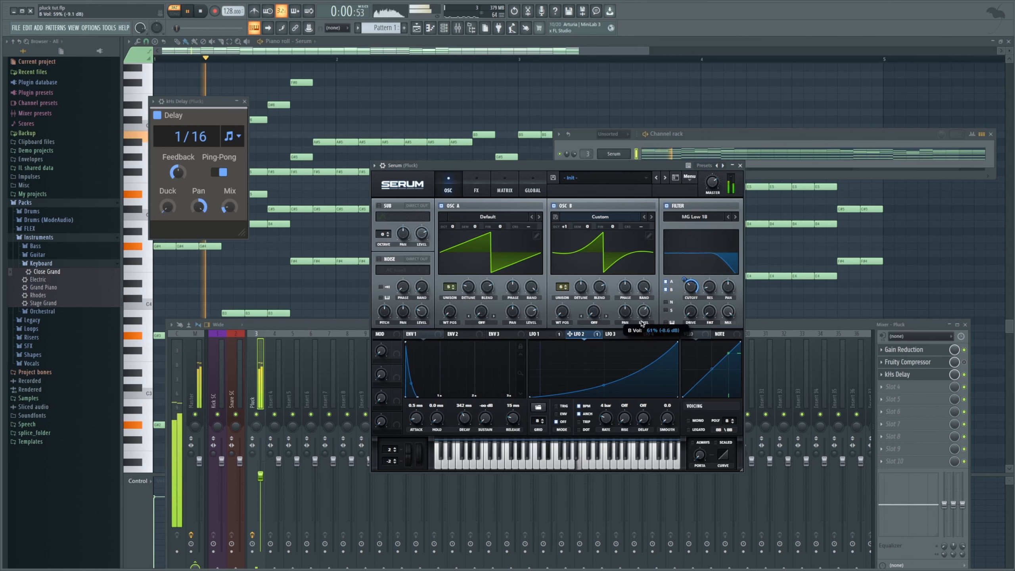
drag(639, 329, 639, 336)
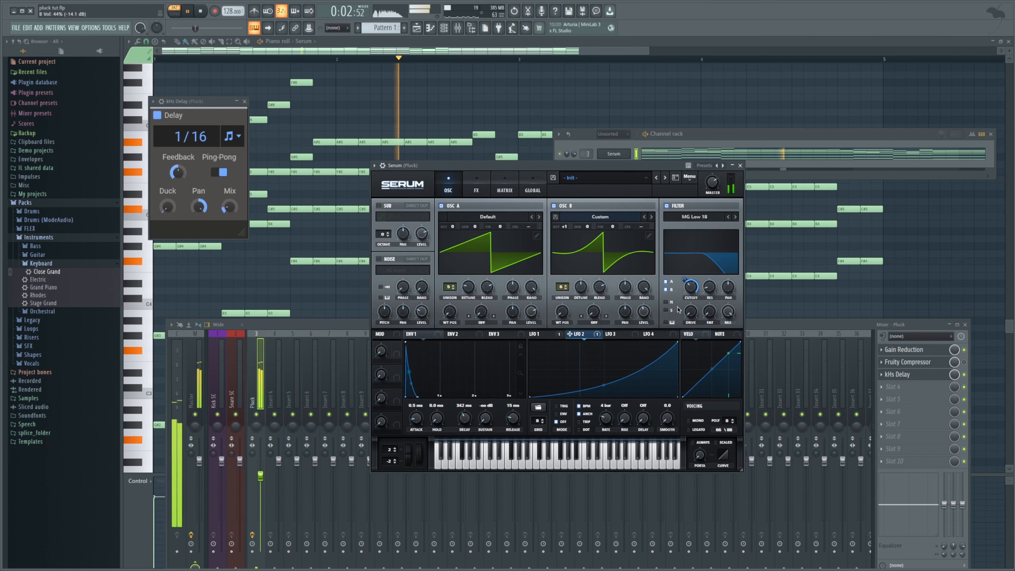
Step: Set the filter resonance to 15% and bend LFO 2's curve more steeply while the pattern plays
drag(709, 287, 709, 283)
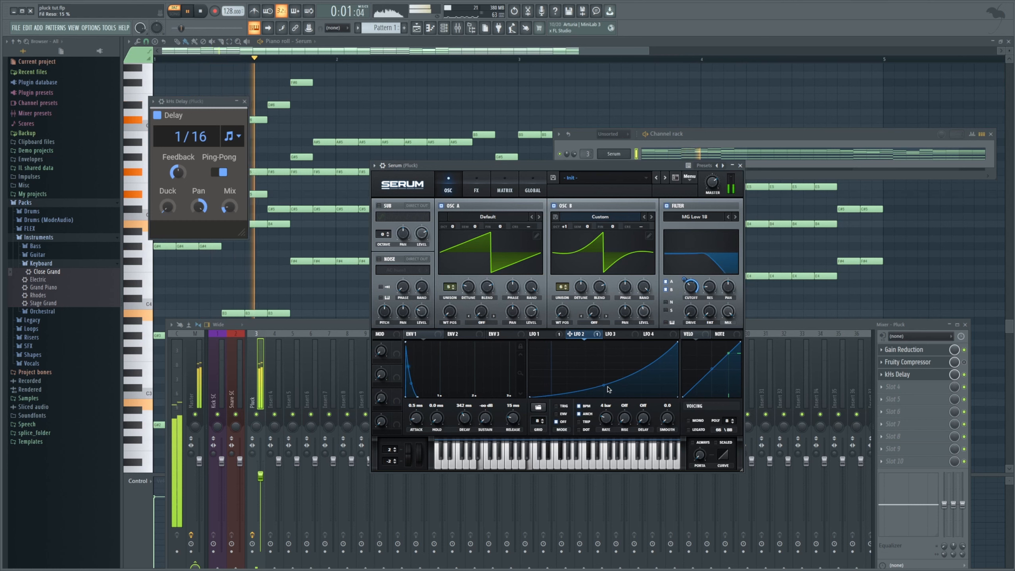
drag(604, 385, 607, 392)
key(space)
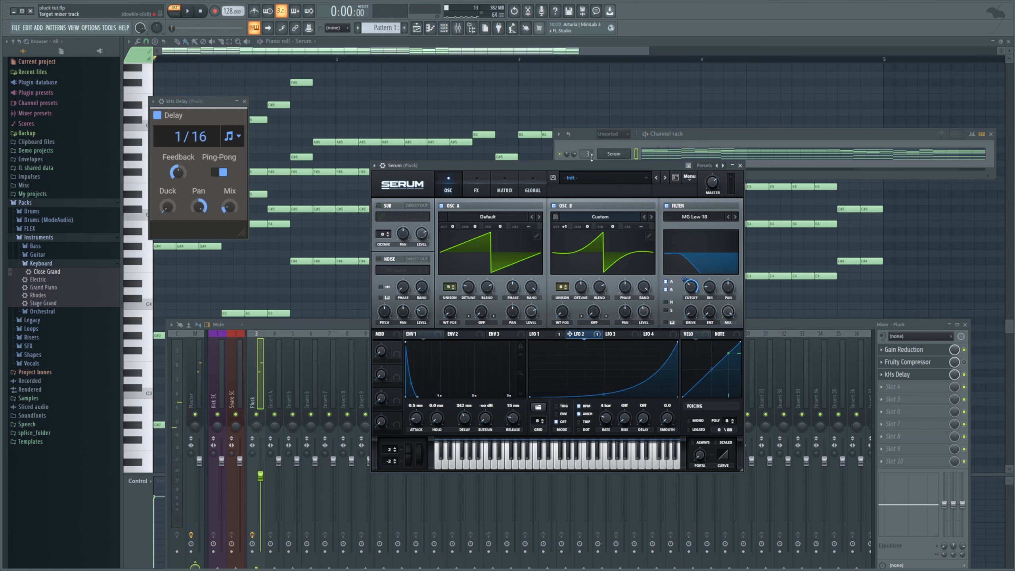
Step: Free the Pluck mixer track's first slot by moving Gain Reduction, Fruity Compressor and kHs Delay down one slot
click(623, 156)
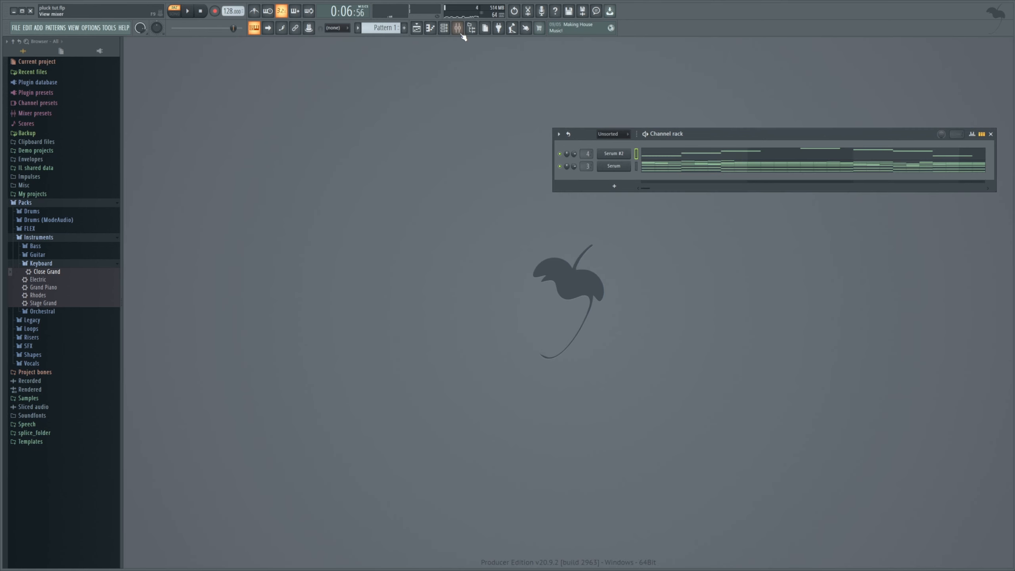
click(457, 28)
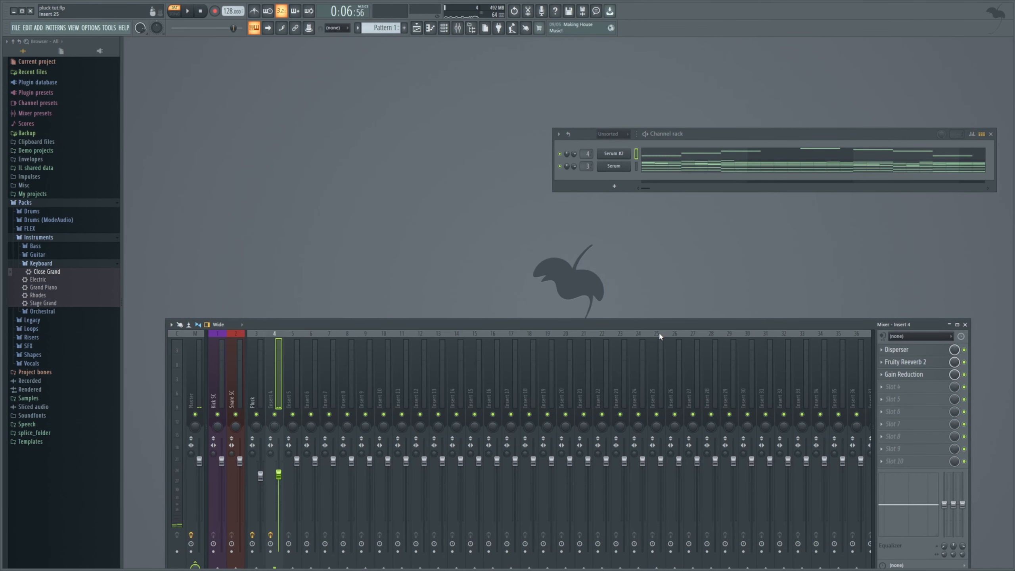
click(254, 399)
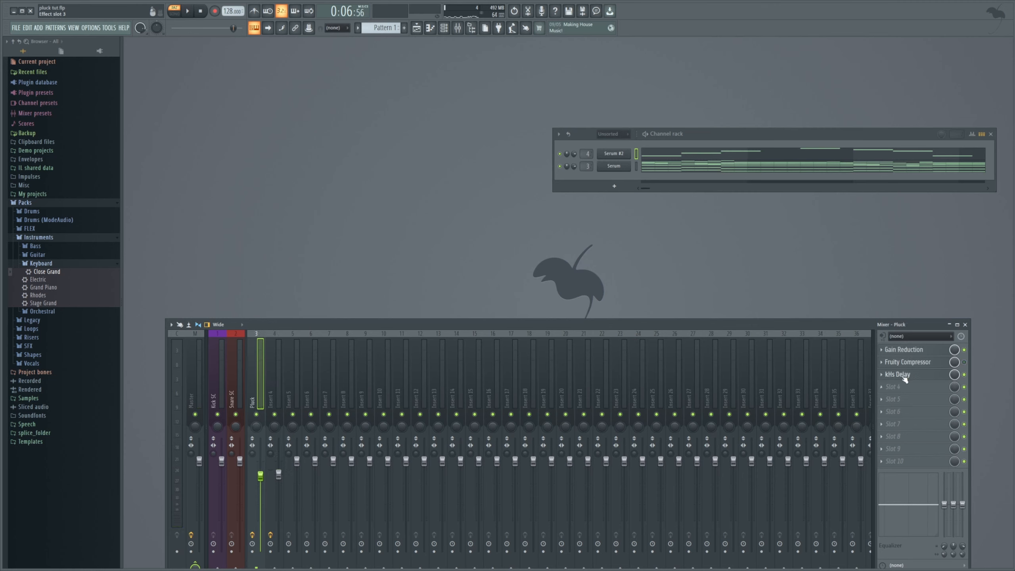
scroll(916, 377, down, 1)
scroll(916, 367, down, 1)
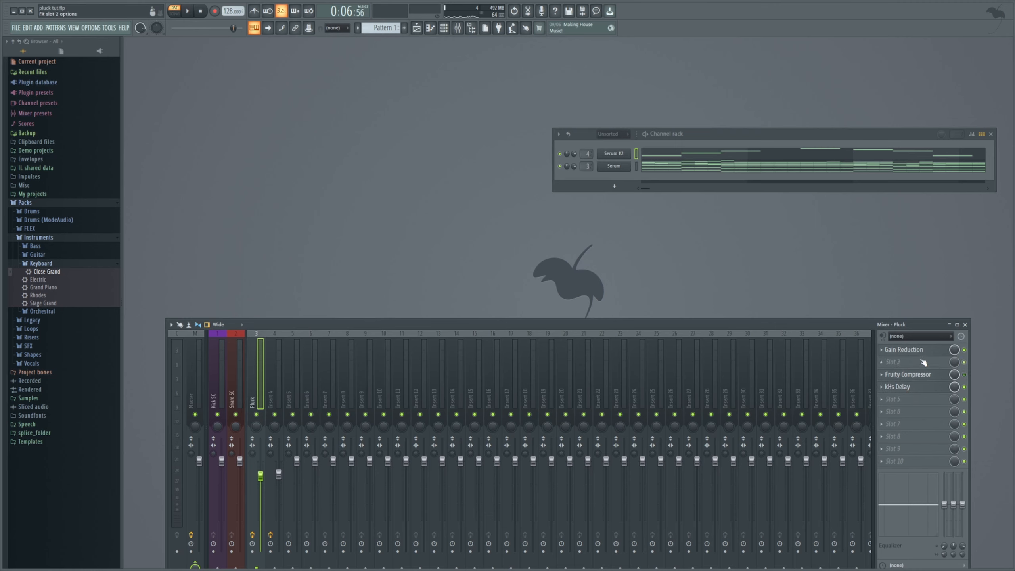
scroll(914, 350, down, 1)
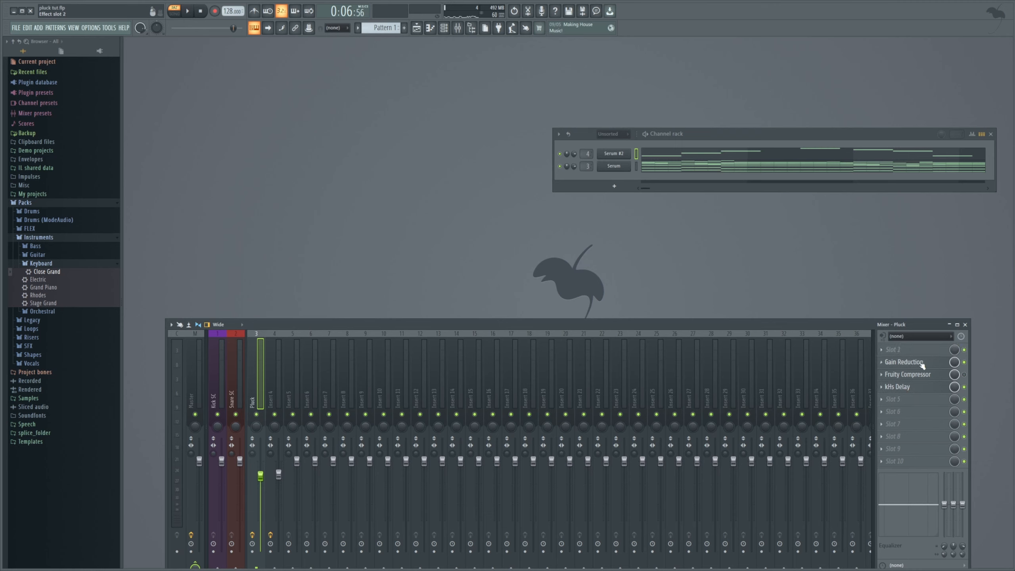
Step: Load Disperser in the Pluck track's first slot and reposition the Disperser and mixer windows
click(1007, 69)
drag(253, 140, 298, 141)
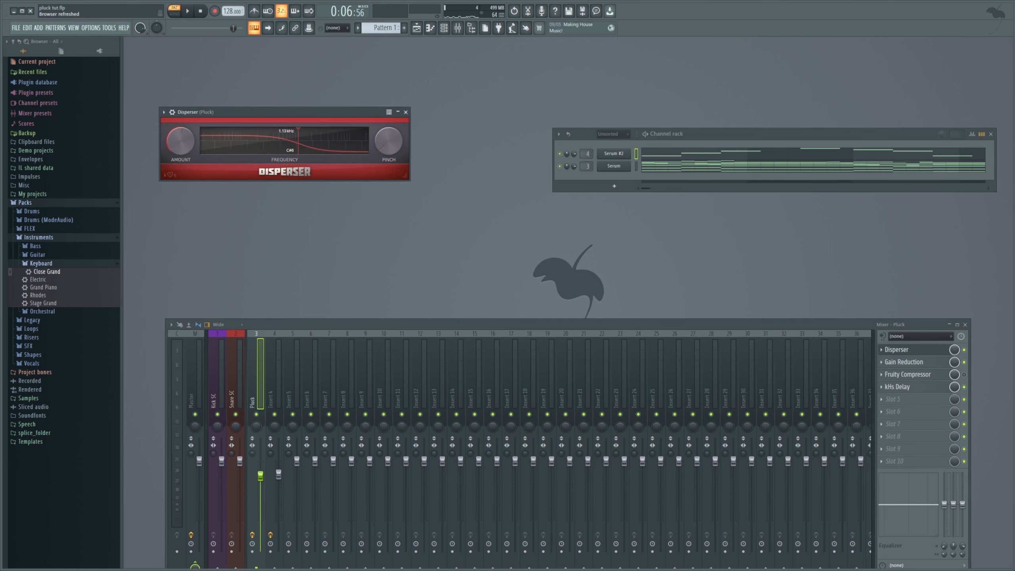
drag(259, 111, 303, 116)
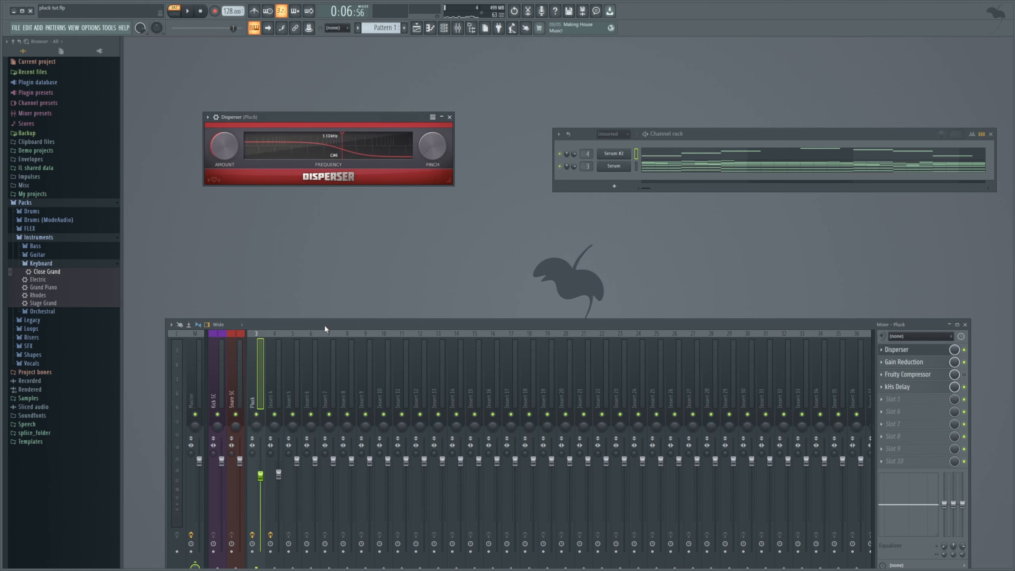
drag(325, 329, 284, 301)
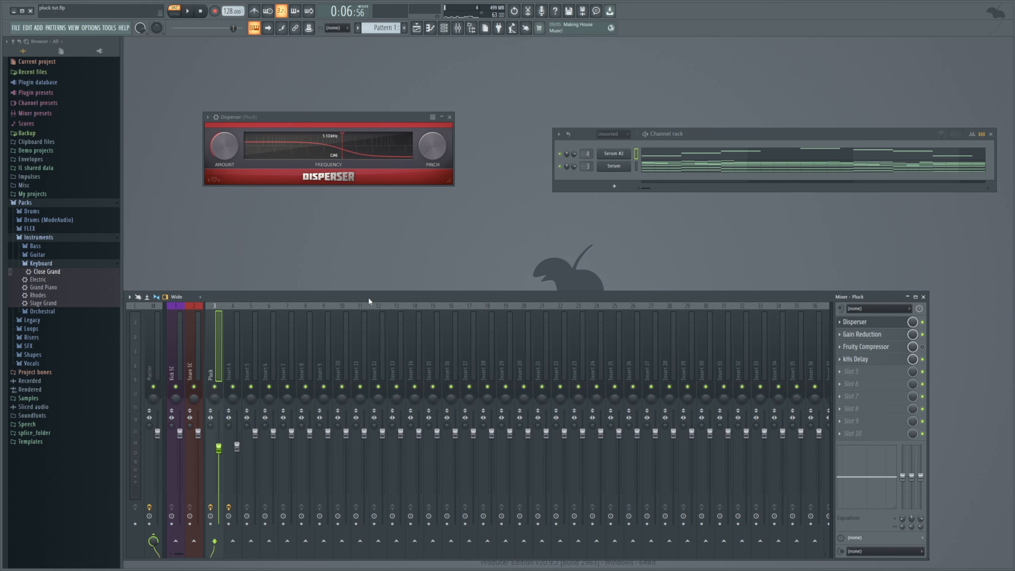
Step: Audition the Pluck track together with Insert 4 and lower Insert 4's volume slightly
right_click(213, 387)
right_click(215, 387)
key(space)
click(237, 447)
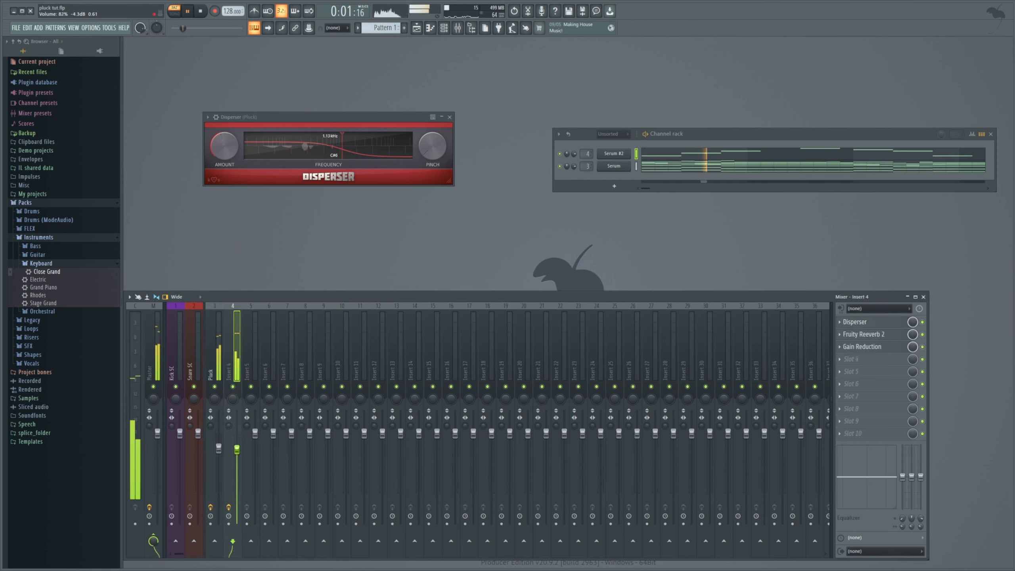
click(217, 410)
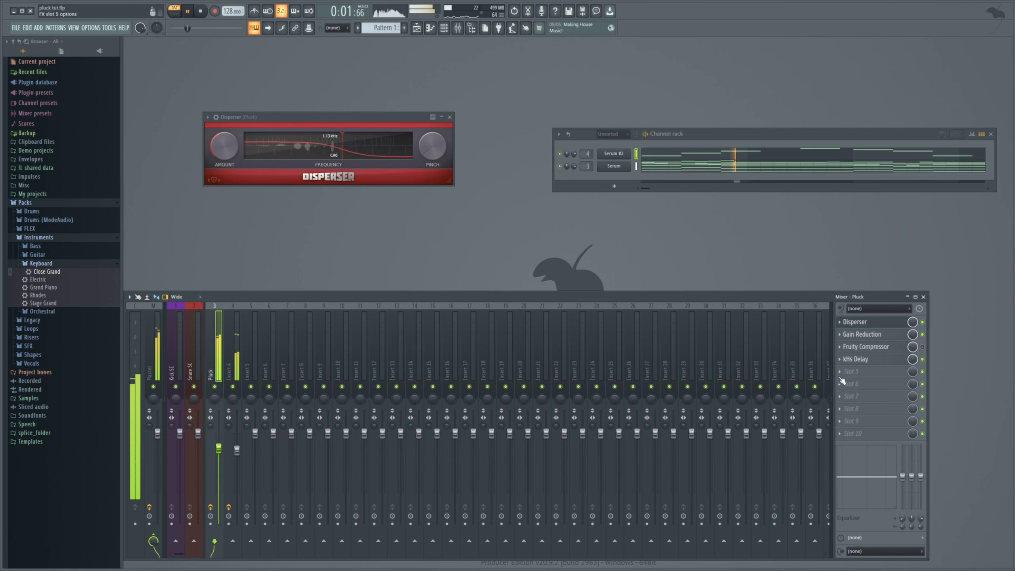
key(space)
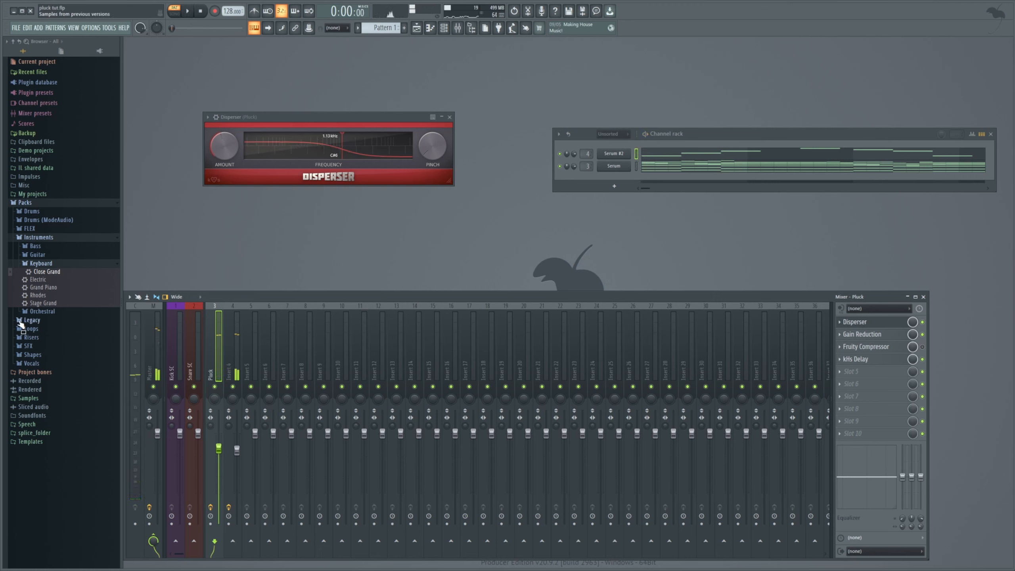